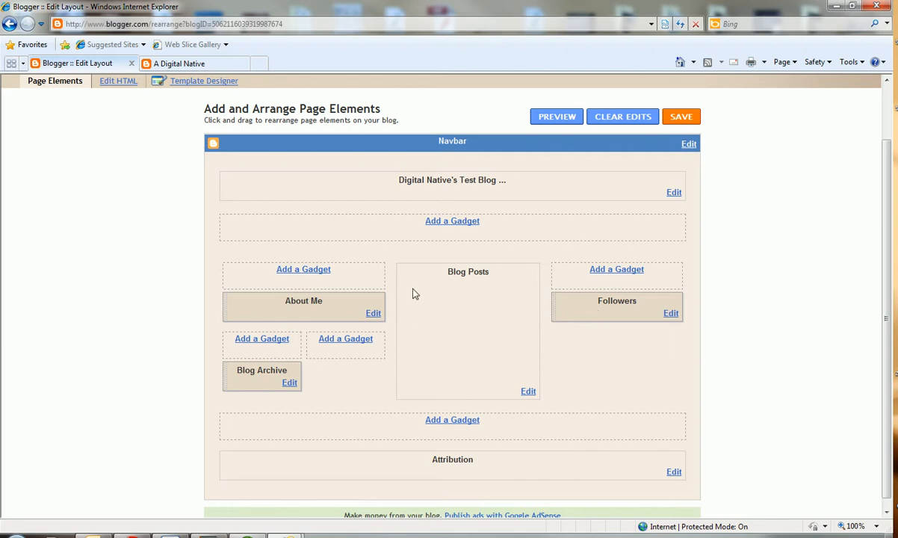
# Step: Move the Followers gadget into the footer section below Blog Posts and the Blog Archive gadget into the right sidebar
pyautogui.click(447, 421)
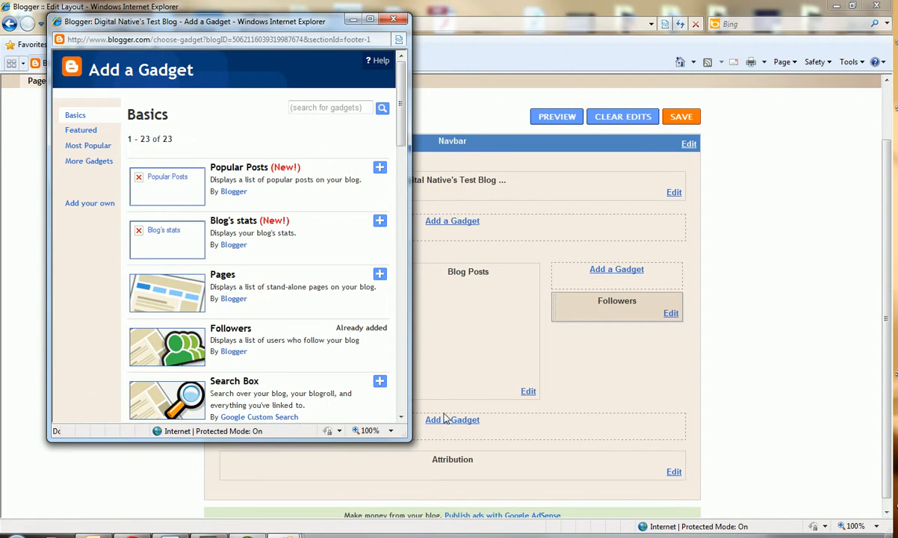
pyautogui.click(393, 18)
pyautogui.moveTo(593, 302); pyautogui.dragTo(427, 432)
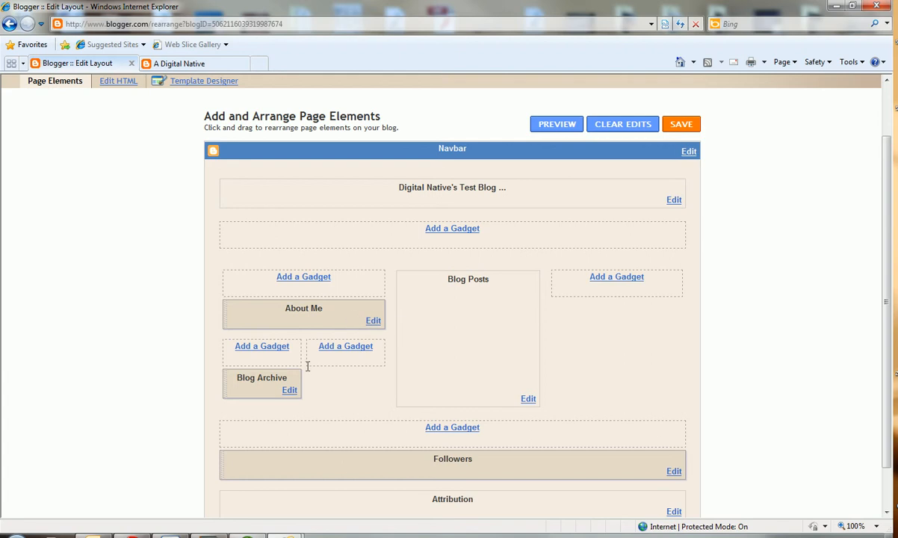
pyautogui.moveTo(258, 379); pyautogui.dragTo(616, 317)
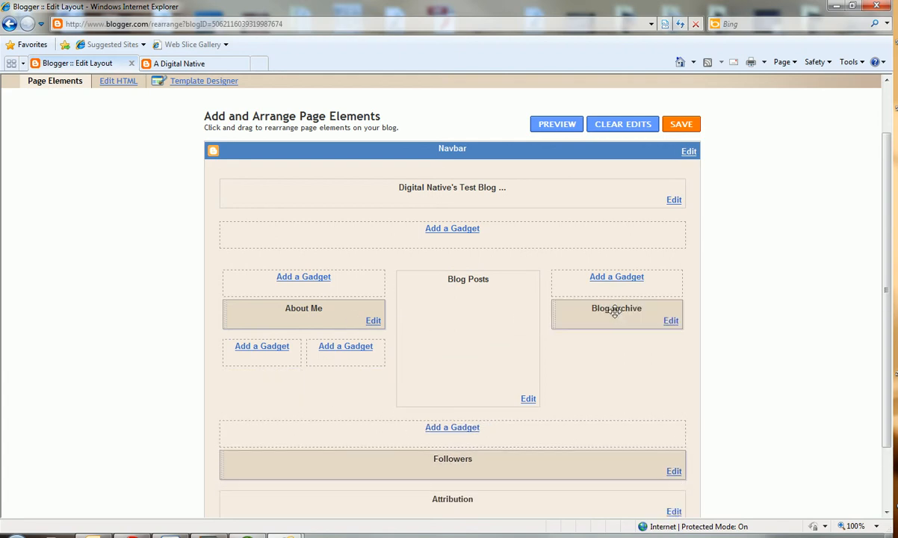
# Step: Choose the Feed gadget from the Basics gadgets for the lower-left half-width section under About Me
pyautogui.click(253, 351)
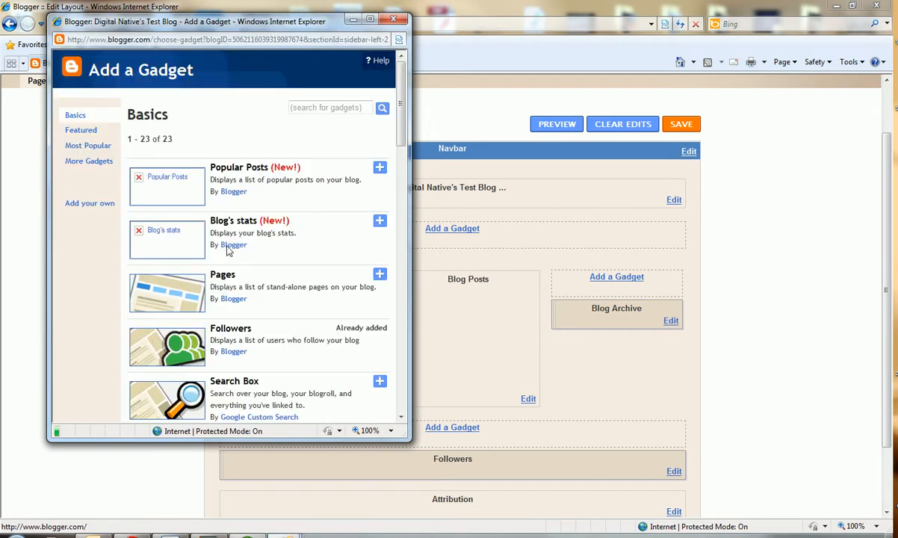
pyautogui.scroll(-8, 246, 381)
pyautogui.scroll(-10, 246, 380)
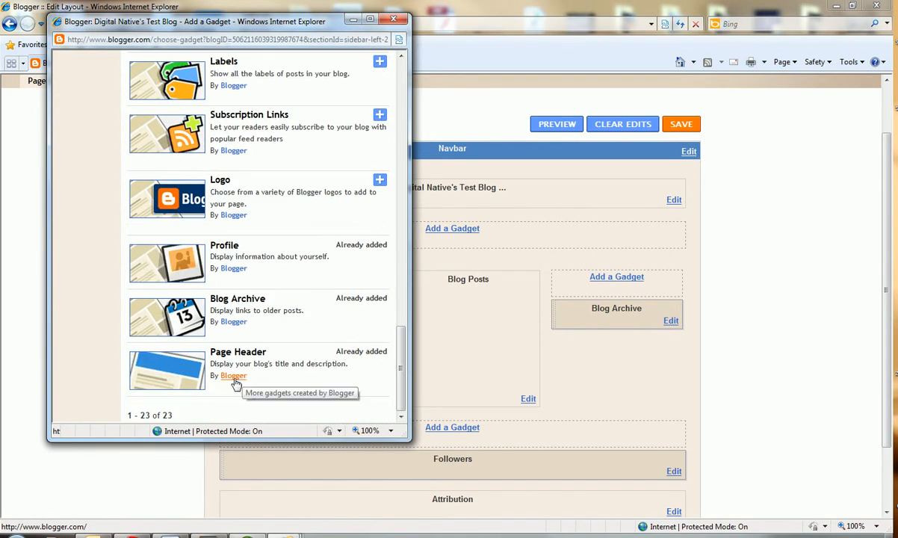
pyautogui.scroll(3, 237, 382)
pyautogui.scroll(4, 233, 379)
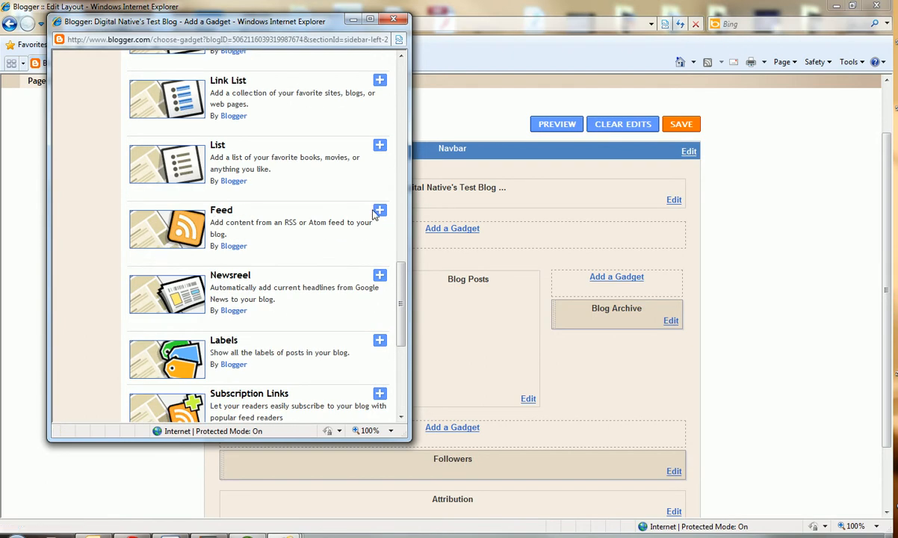
pyautogui.click(381, 215)
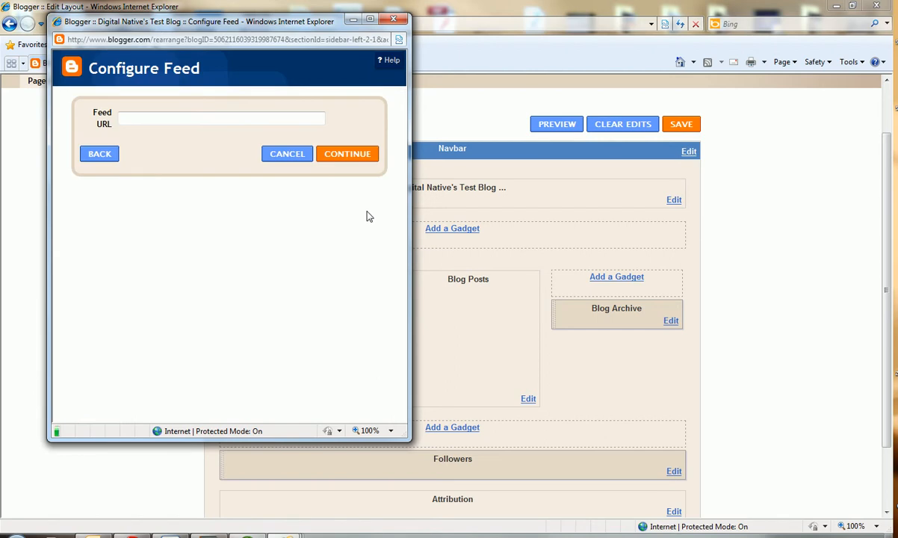
# Step: Switch to the A Digital Native blog and open its posts feed from the Subscribe To section in Atom format
pyautogui.click(459, 8)
pyautogui.click(252, 63)
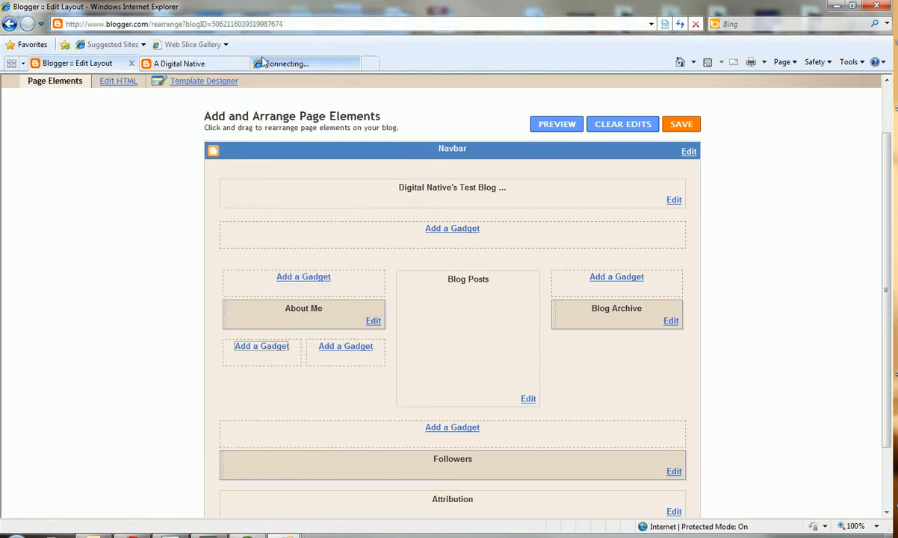
pyautogui.click(245, 63)
pyautogui.click(325, 64)
pyautogui.click(353, 63)
pyautogui.scroll(-7, 689, 376)
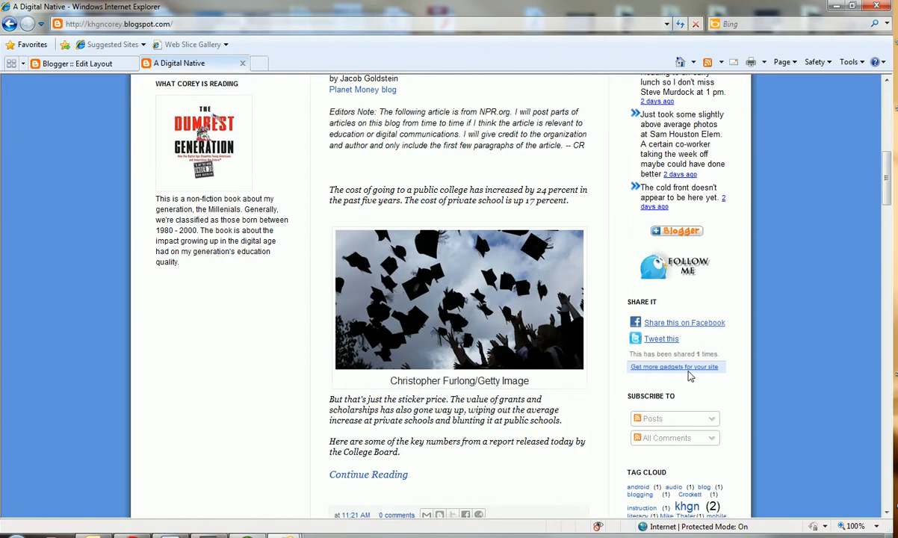
pyautogui.click(695, 419)
pyautogui.click(656, 497)
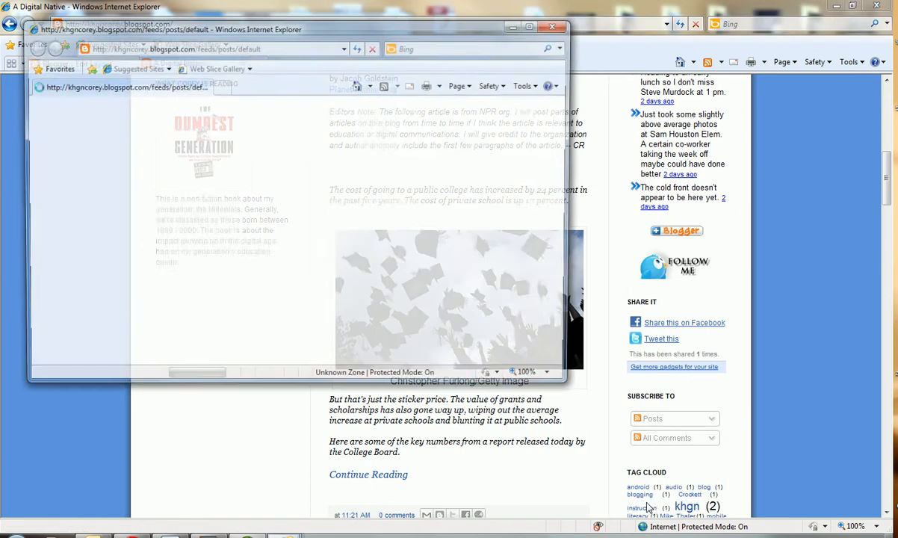
# Step: Look through the posts feed, copy its full web address, and close the feed window
pyautogui.click(184, 48)
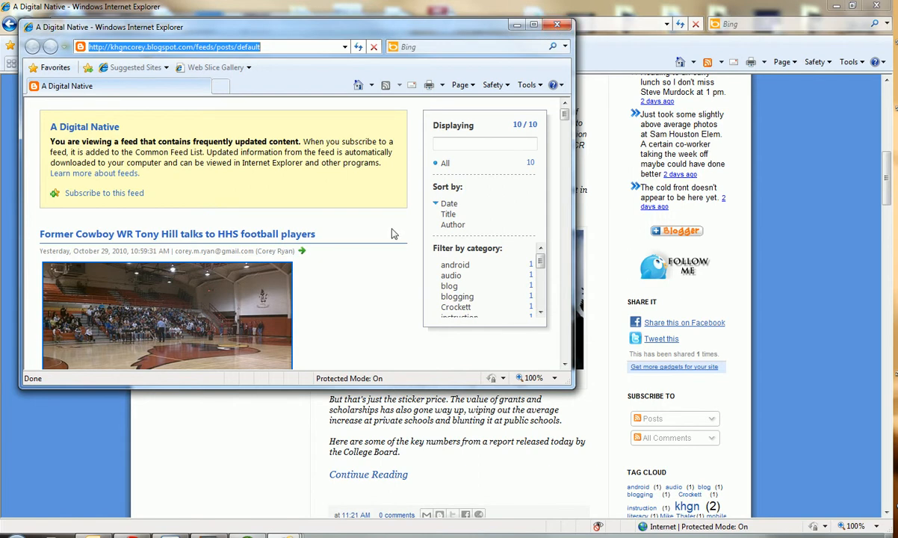
pyautogui.click(379, 301)
pyautogui.scroll(-8, 380, 301)
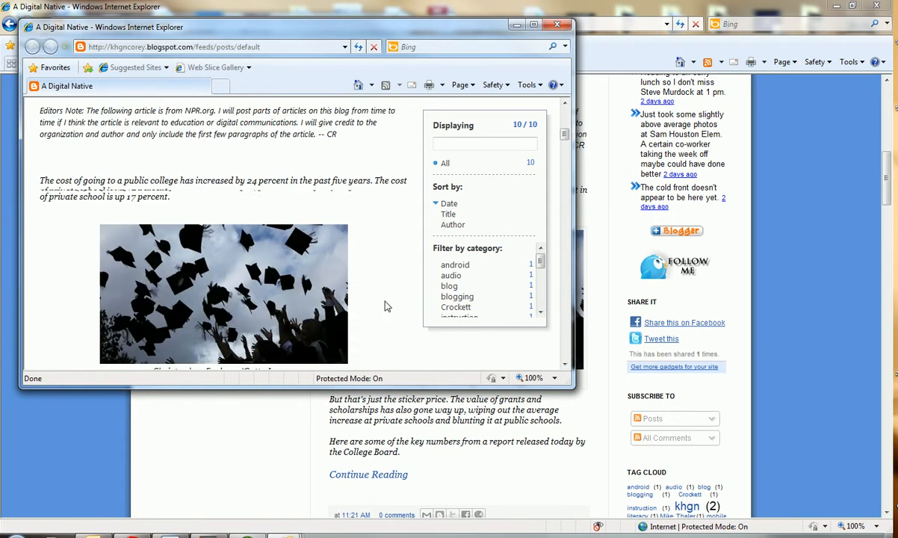
pyautogui.scroll(5, 388, 296)
pyautogui.scroll(3, 387, 296)
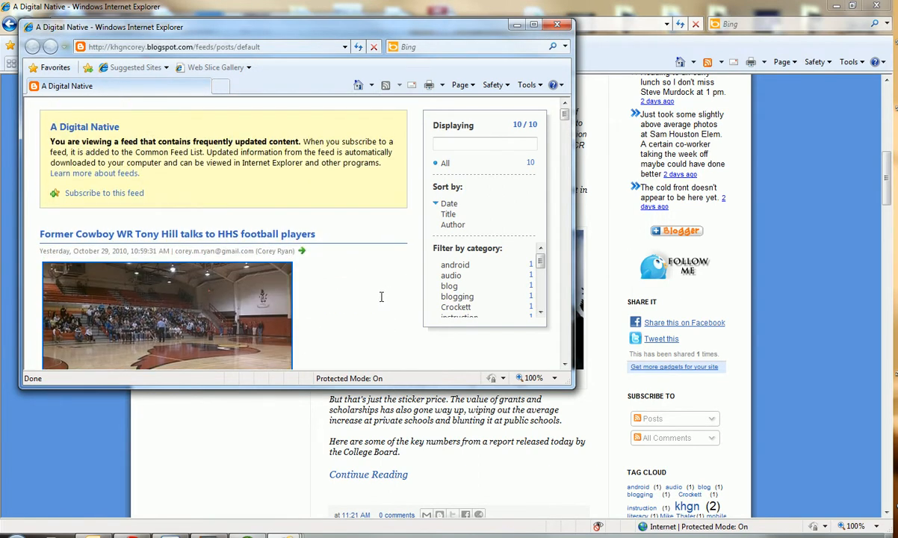
pyautogui.click(250, 48)
pyautogui.hotkey('ctrl', 'c')
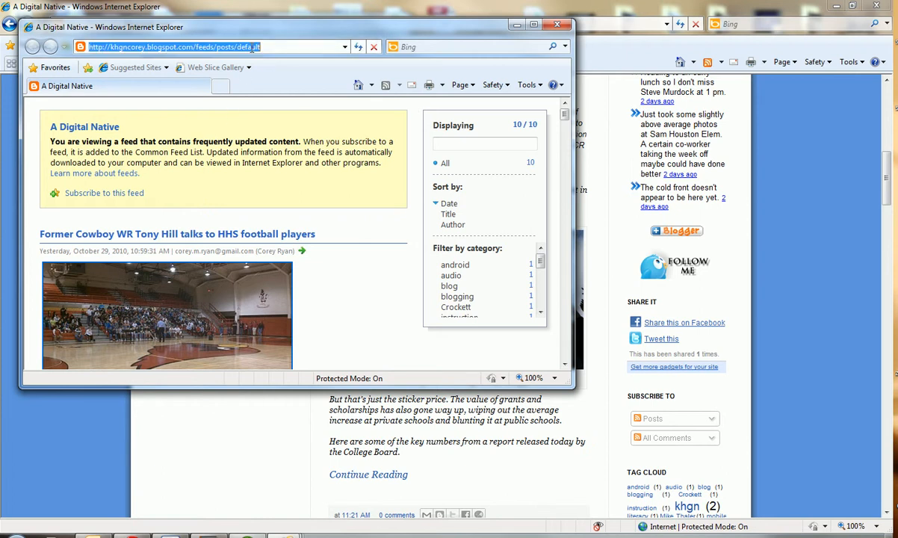
pyautogui.click(557, 25)
# Step: Return to the feed configuration, paste the copied address as the Feed URL, and save the A Digital Native gadget showing 5 items
pyautogui.click(86, 63)
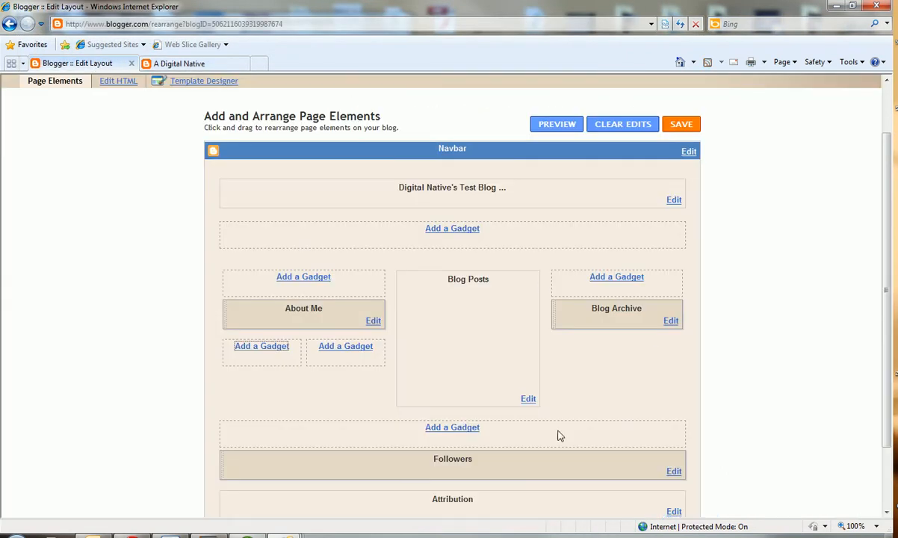
pyautogui.moveTo(269, 532)
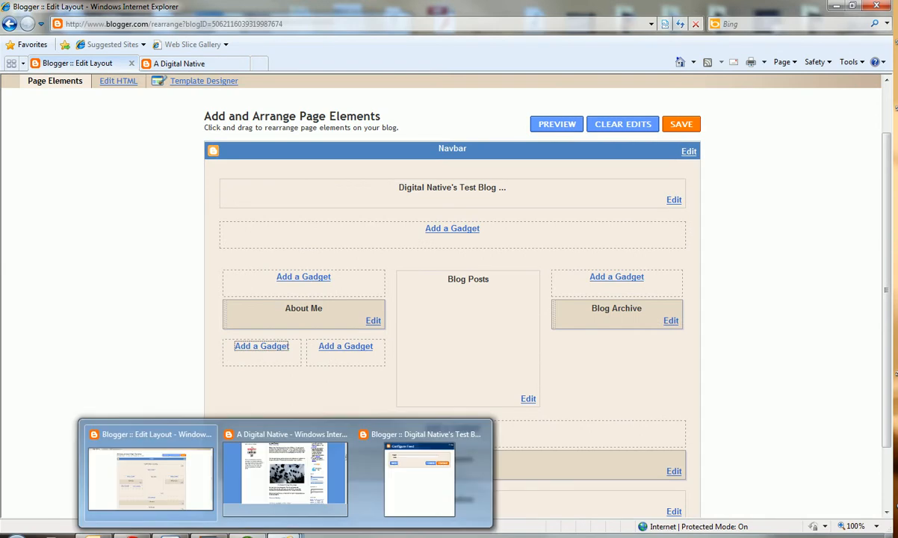
pyautogui.click(397, 475)
pyautogui.click(170, 118)
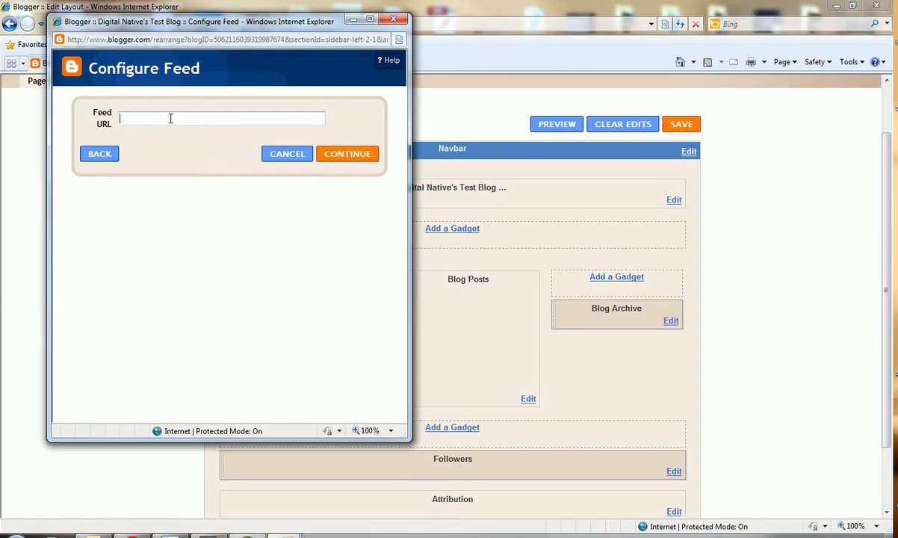
pyautogui.hotkey('ctrl', 'v')
pyautogui.click(351, 155)
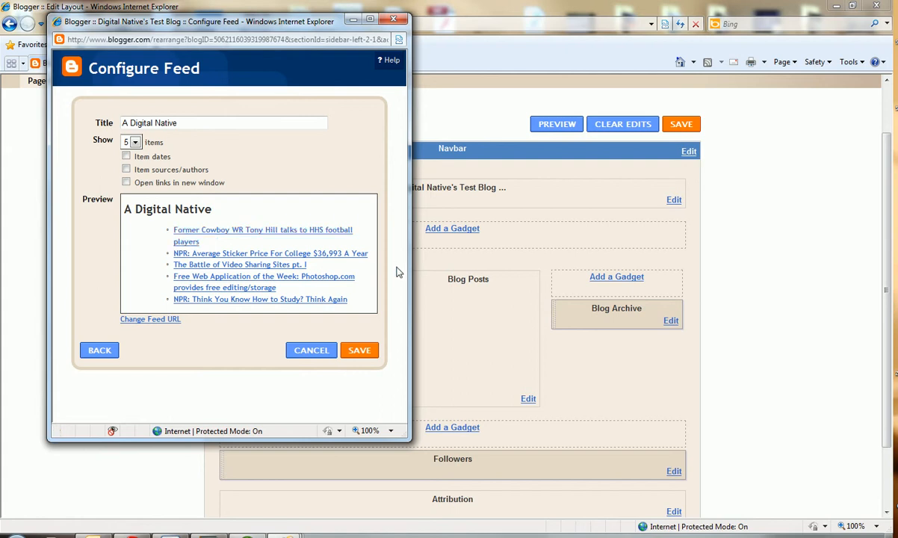
pyautogui.click(356, 358)
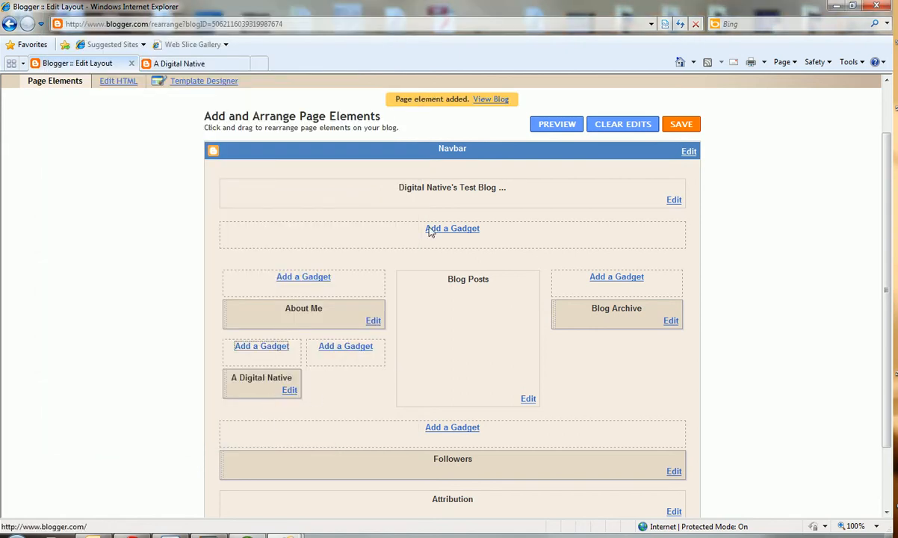
# Step: View the live test blog at full size and examine how the A Digital Native feed gadget appears under About Me
pyautogui.click(491, 100)
pyautogui.click(533, 28)
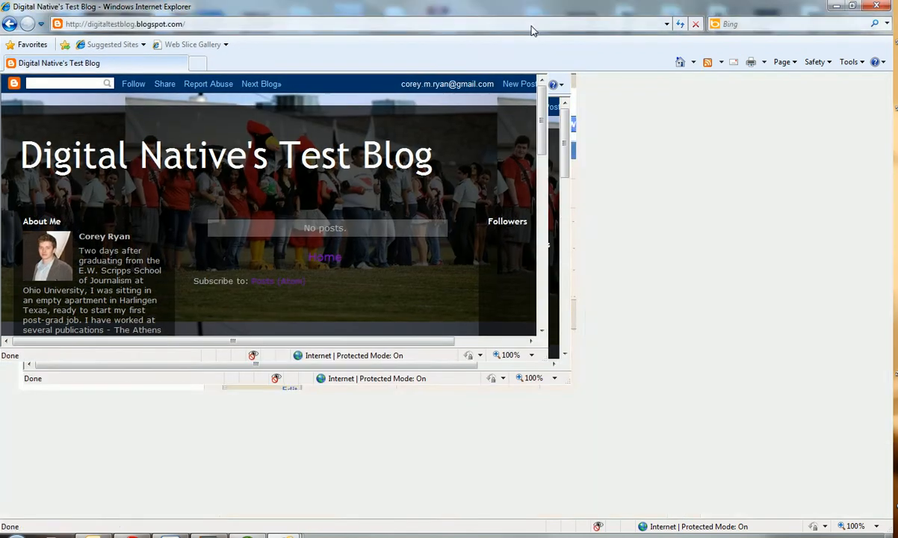
pyautogui.scroll(-3, 469, 321)
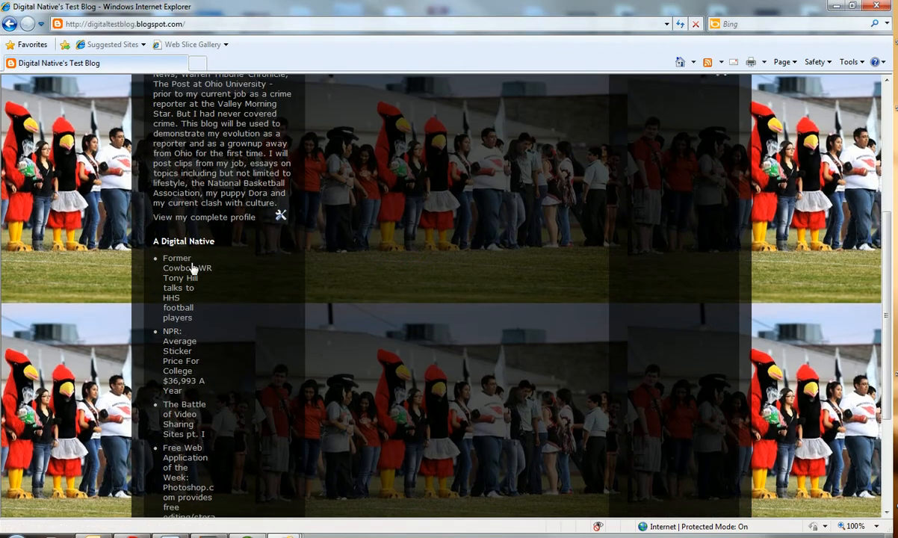
pyautogui.scroll(-3, 196, 446)
pyautogui.scroll(2, 196, 337)
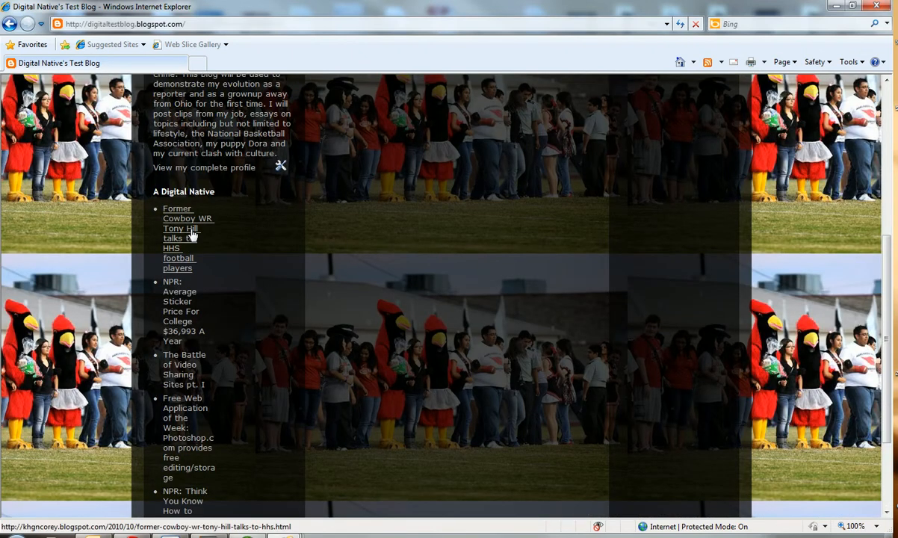
pyautogui.scroll(3, 192, 233)
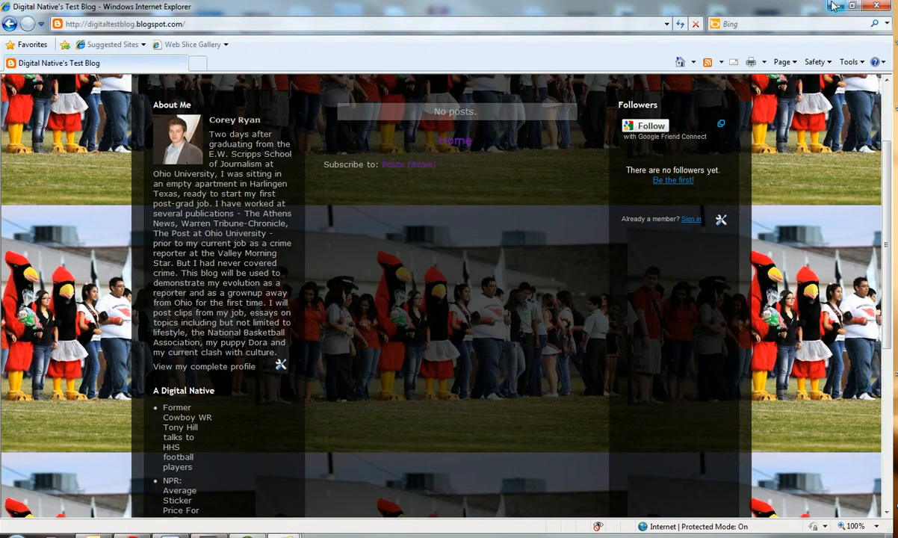
pyautogui.click(879, 7)
# Step: Move the A Digital Native gadget below Blog Archive in the right sidebar and preview the blog at full size
pyautogui.moveTo(257, 373); pyautogui.dragTo(611, 338)
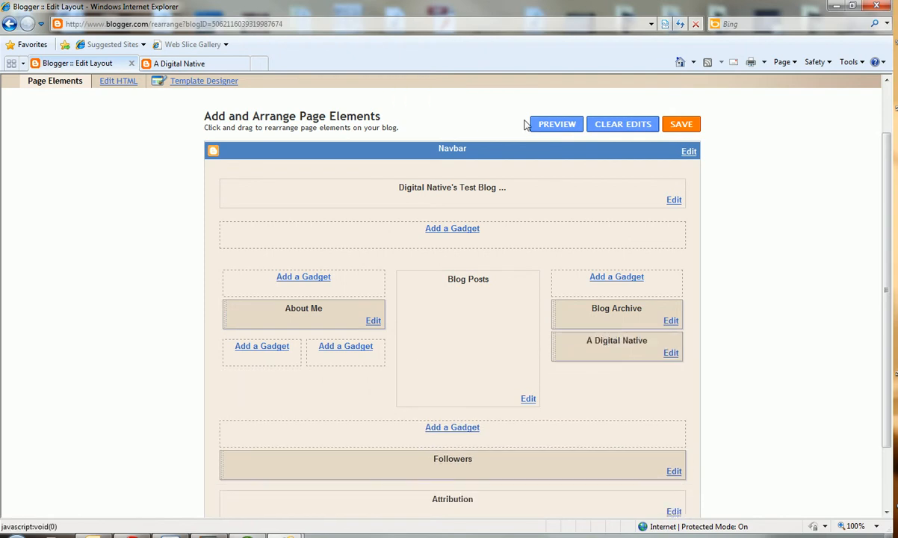
pyautogui.scroll(1, 256, 171)
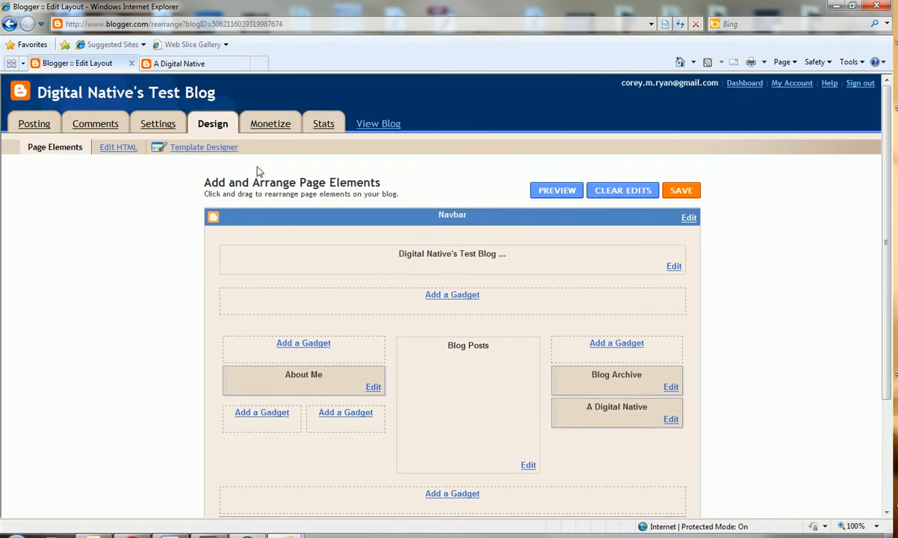
pyautogui.click(558, 191)
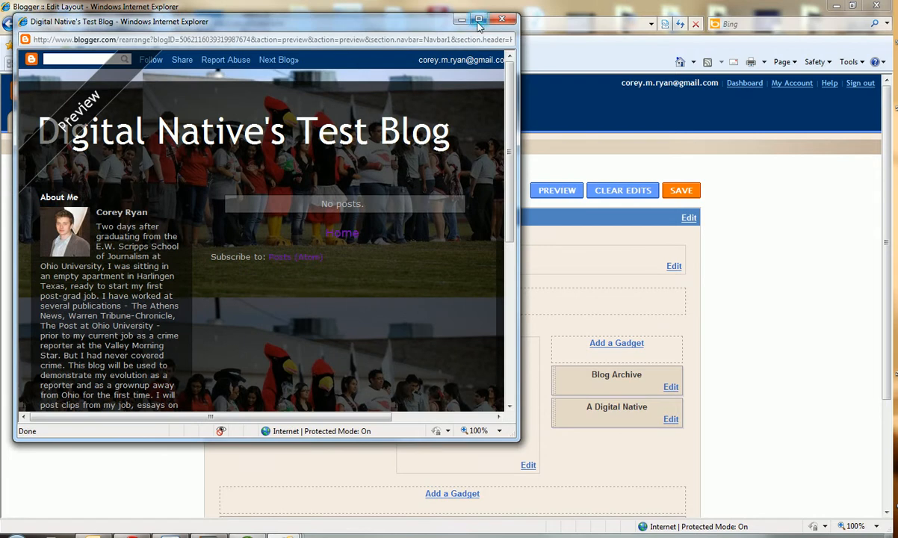
pyautogui.click(479, 21)
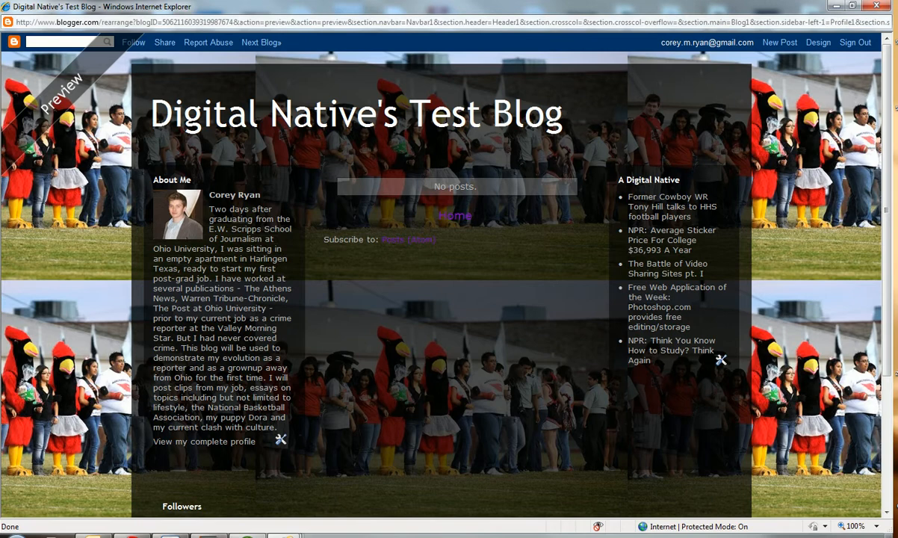
pyautogui.click(874, 6)
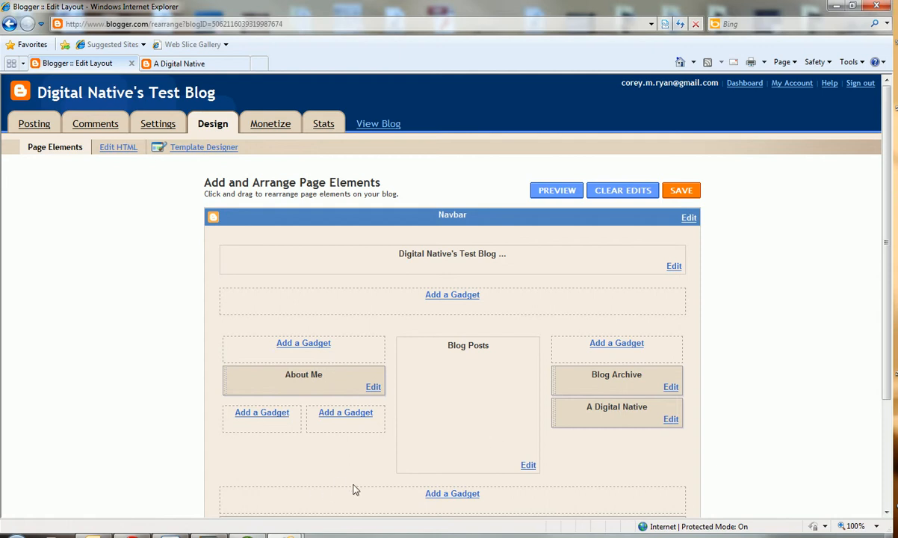
# Step: Add a Pages gadget above About Me in the left sidebar, titled Pages and showing the Home page
pyautogui.click(294, 344)
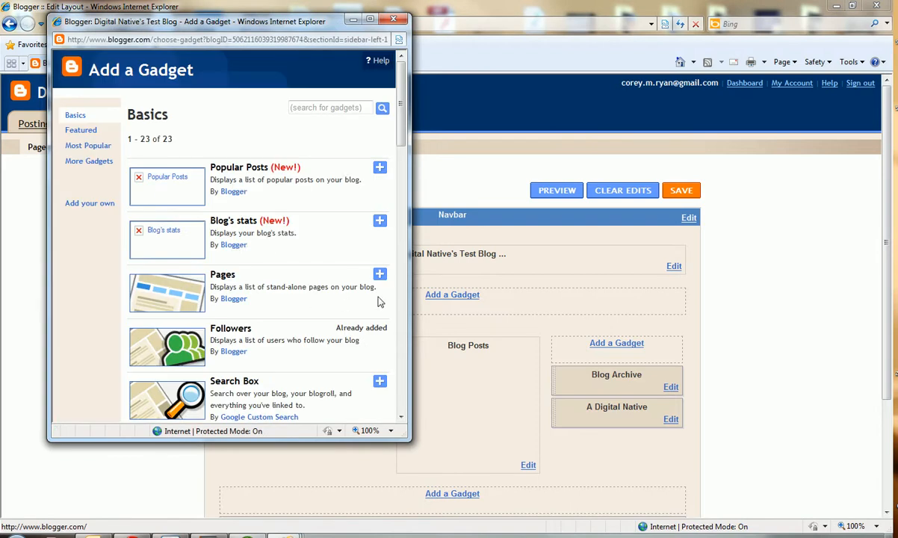
pyautogui.click(379, 275)
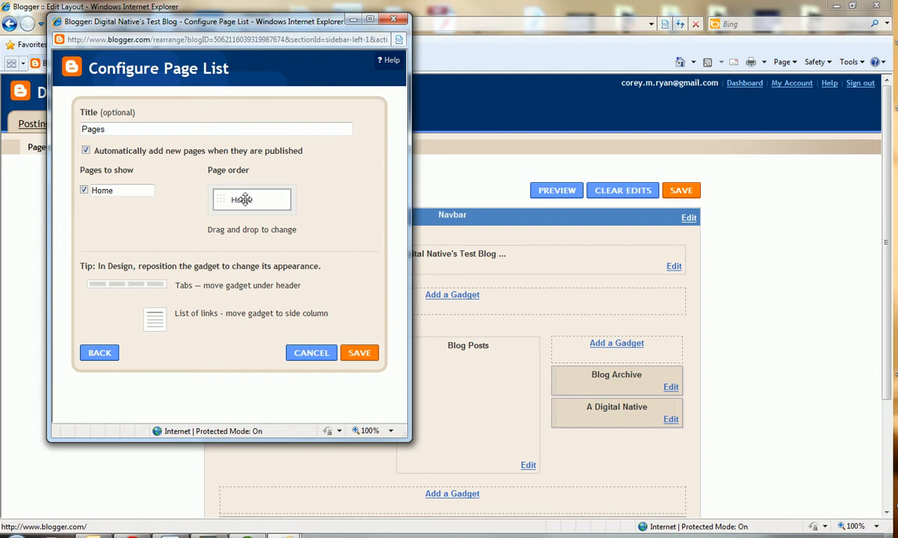
pyautogui.moveTo(245, 199)
pyautogui.mouseDown()
pyautogui.moveTo(93, 202)
pyautogui.moveTo(250, 201)
pyautogui.mouseUp()
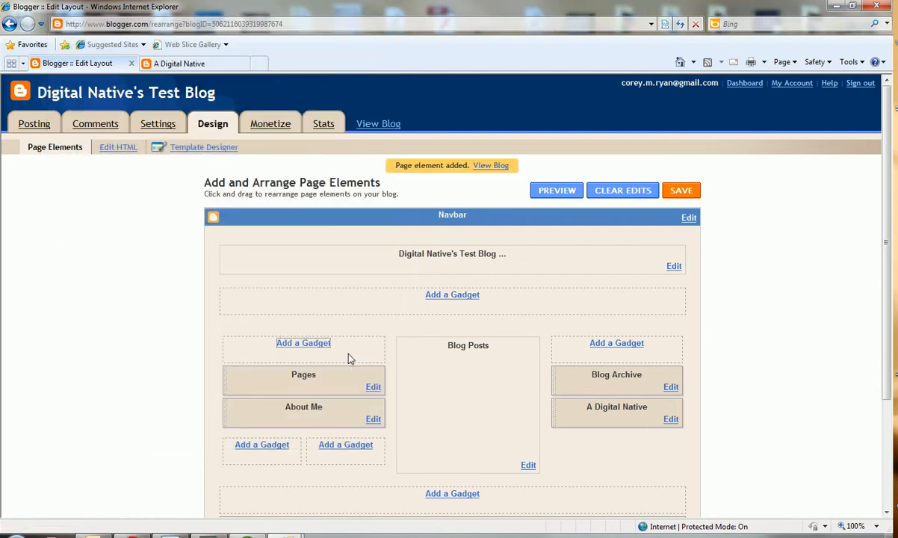
# Step: Move the Pages gadget into the full-width section under the blog header and preview the blog at full size
pyautogui.moveTo(331, 376); pyautogui.dragTo(406, 296)
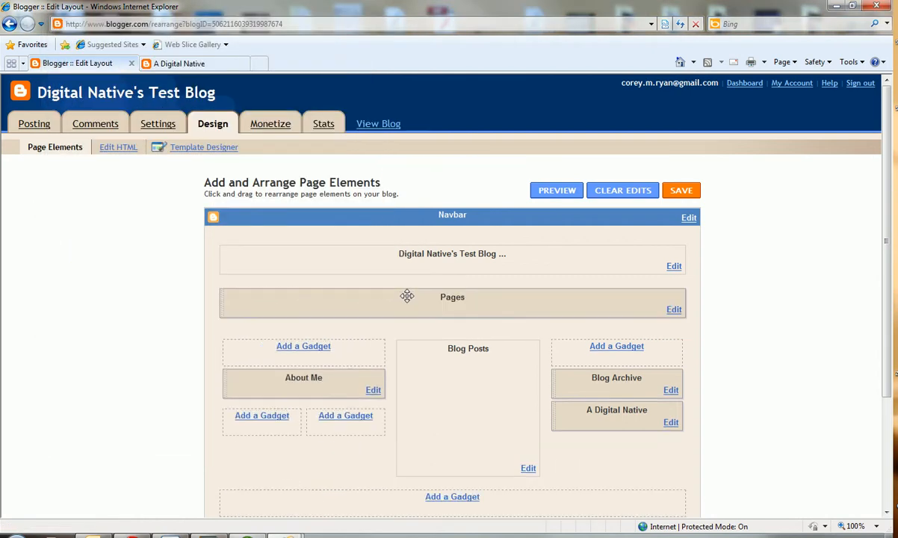
pyautogui.click(556, 191)
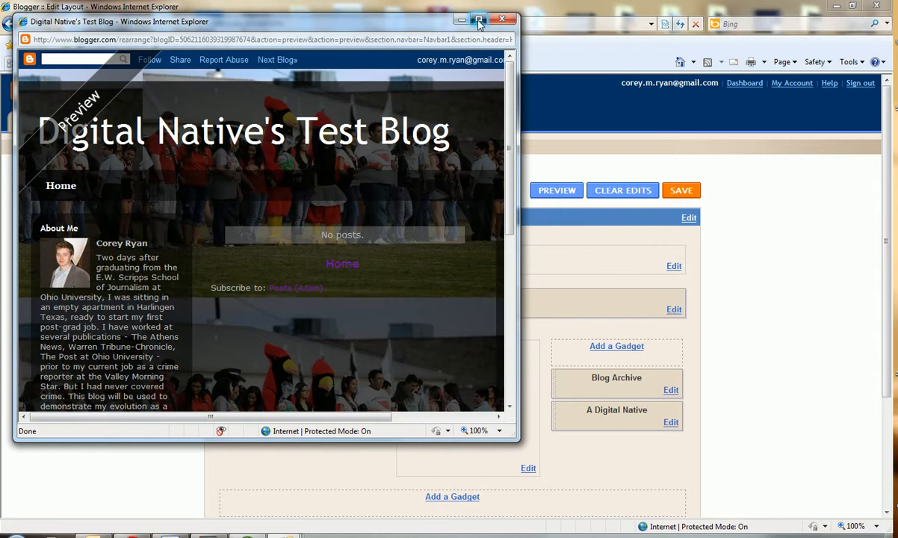
pyautogui.click(479, 20)
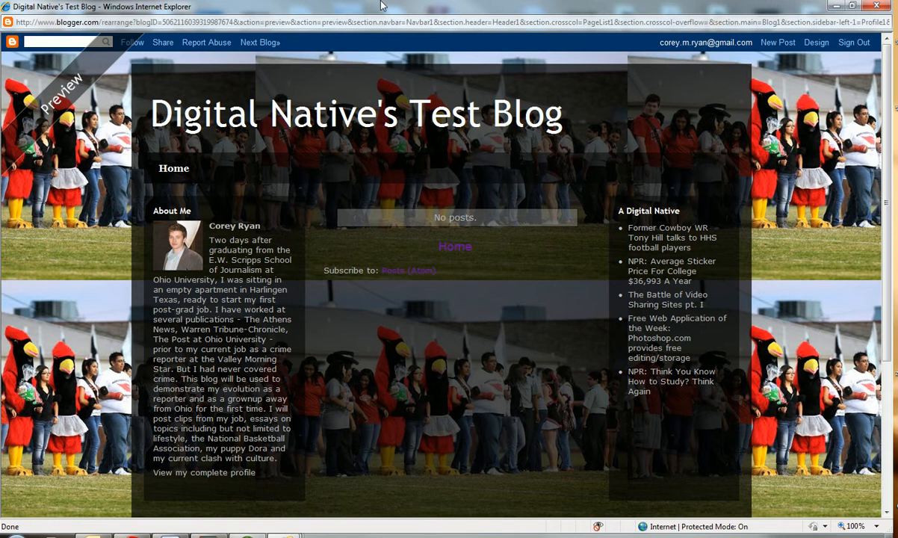
pyautogui.click(882, 5)
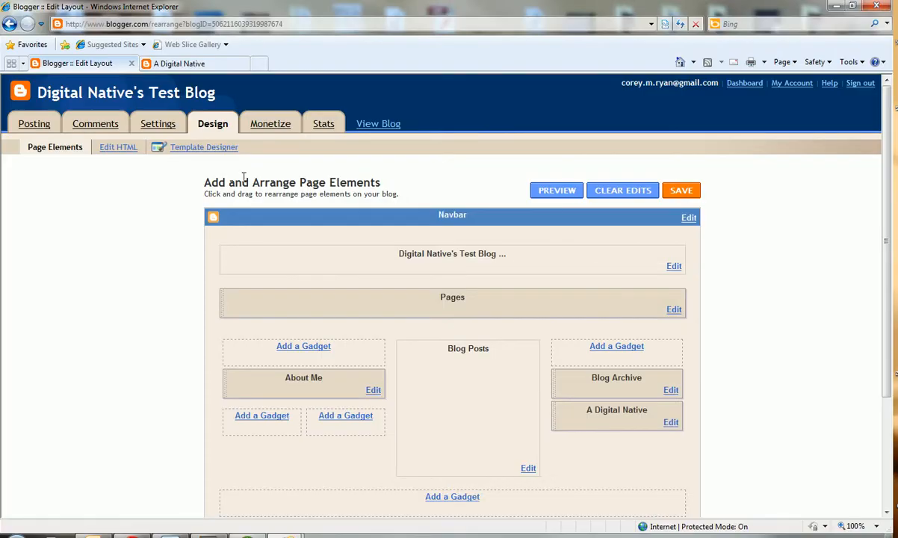
# Step: Add a Search Box gadget titled Search This Blog and place it above About Me in the left sidebar
pyautogui.click(262, 416)
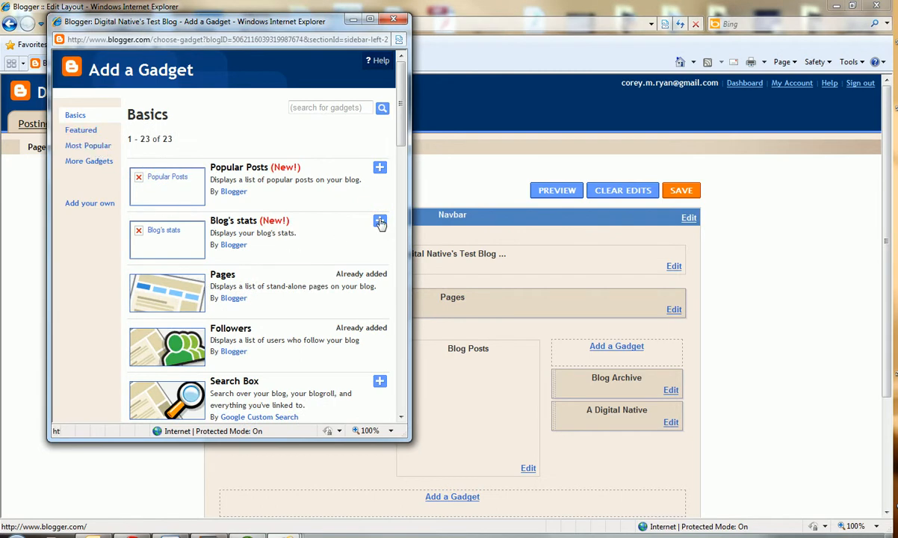
pyautogui.scroll(-3, 349, 359)
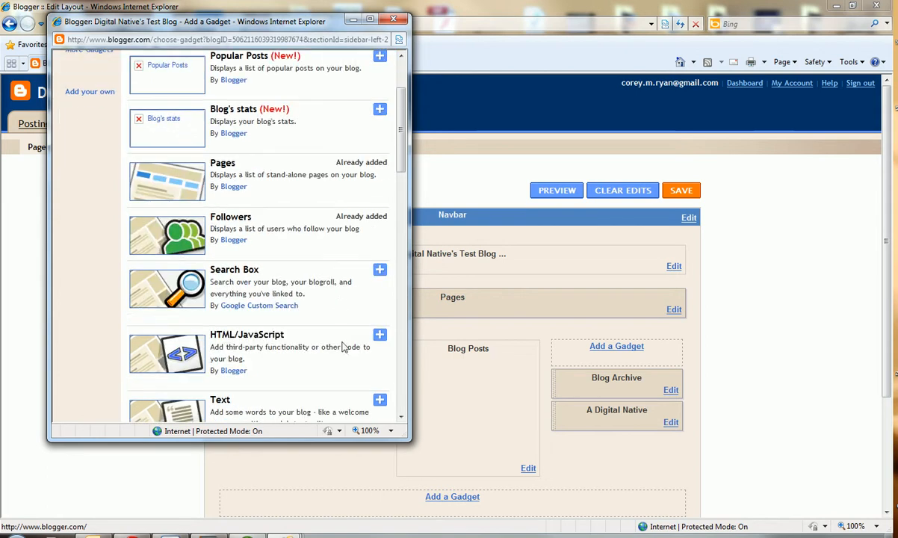
pyautogui.click(380, 270)
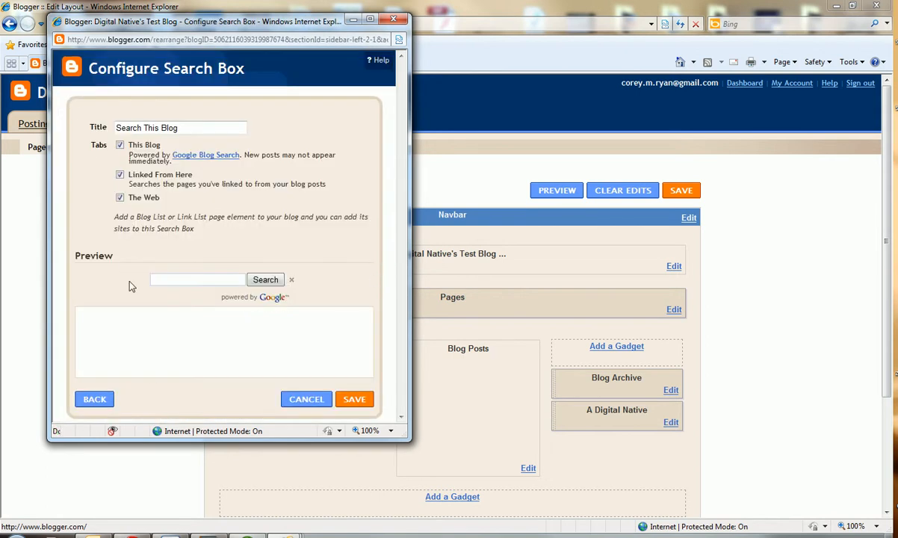
pyautogui.click(120, 175)
pyautogui.click(119, 197)
pyautogui.click(121, 176)
pyautogui.click(355, 399)
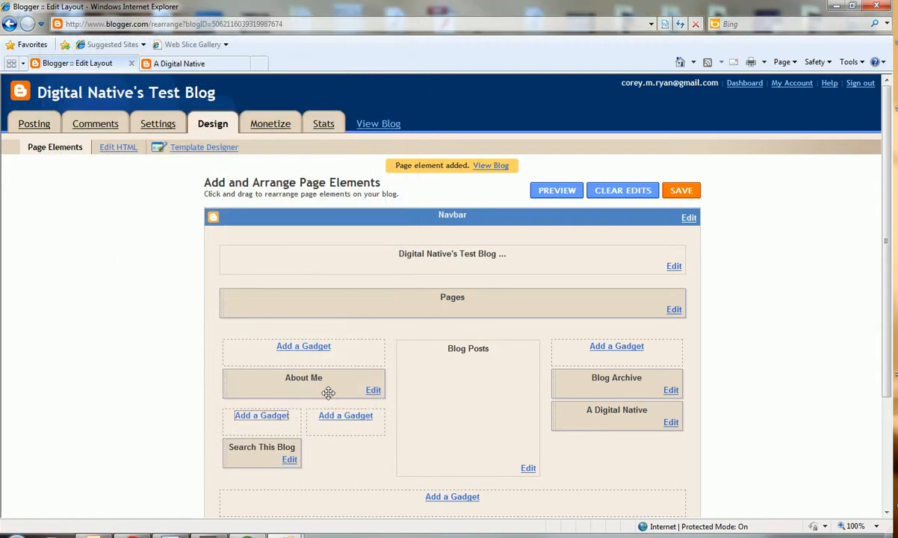
pyautogui.moveTo(255, 450); pyautogui.dragTo(276, 375)
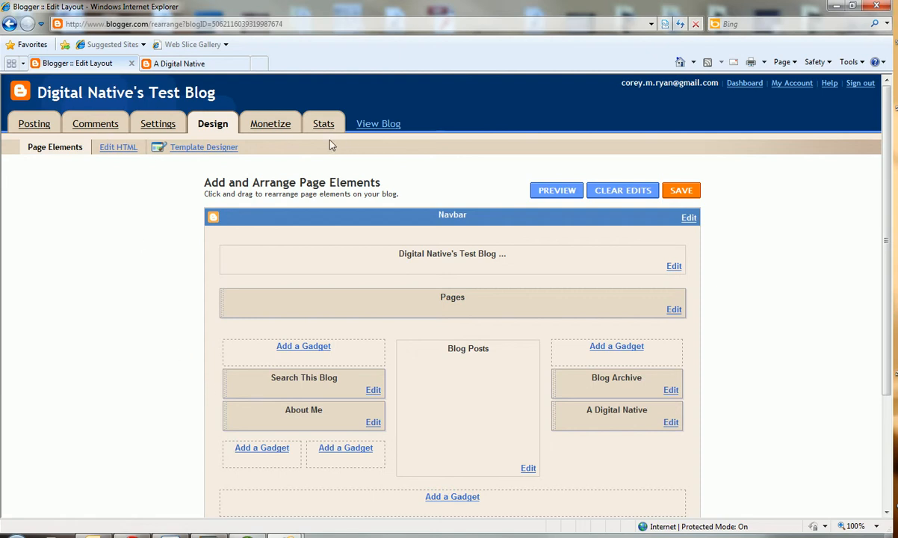
# Step: Browse the Most Popular and More Gadgets collections and choose the Polls gadget for the left sidebar
pyautogui.click(298, 350)
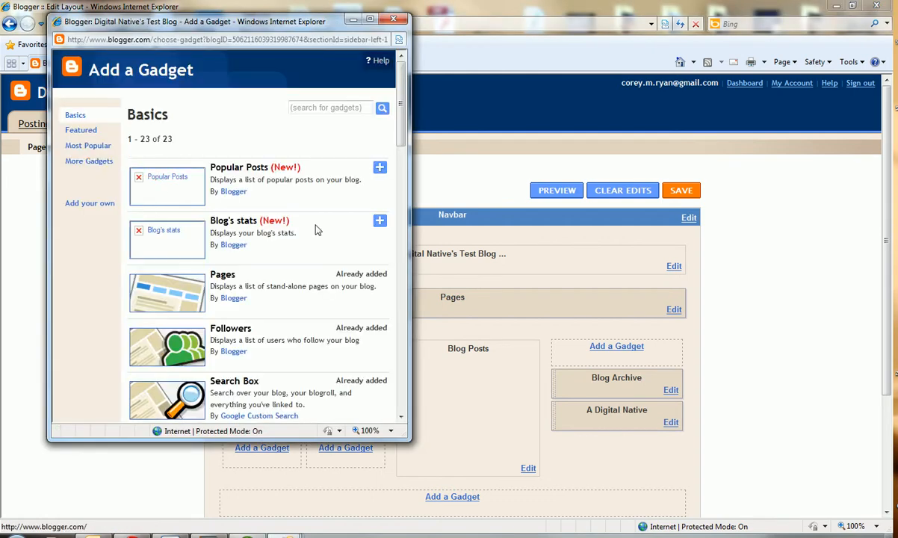
pyautogui.click(86, 145)
pyautogui.scroll(-3, 299, 190)
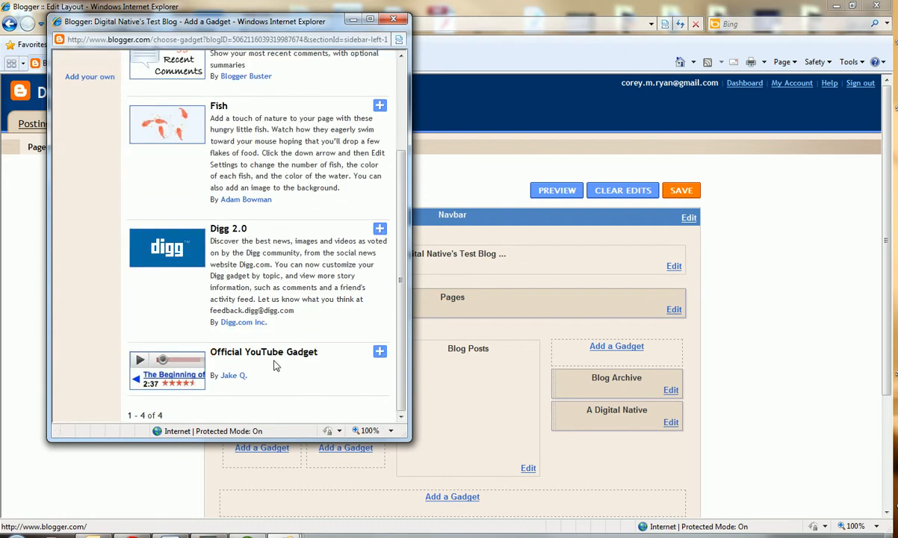
pyautogui.scroll(5, 199, 209)
pyautogui.click(88, 161)
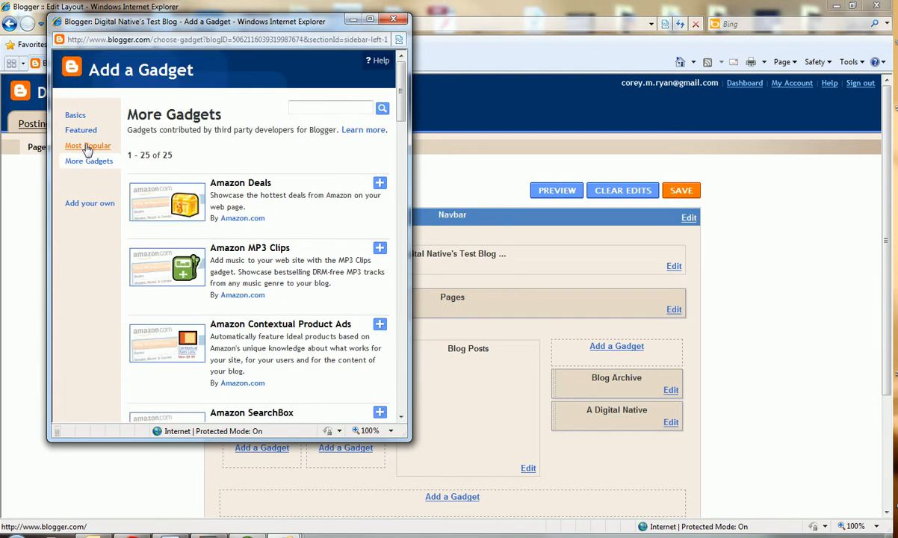
pyautogui.scroll(-3, 288, 201)
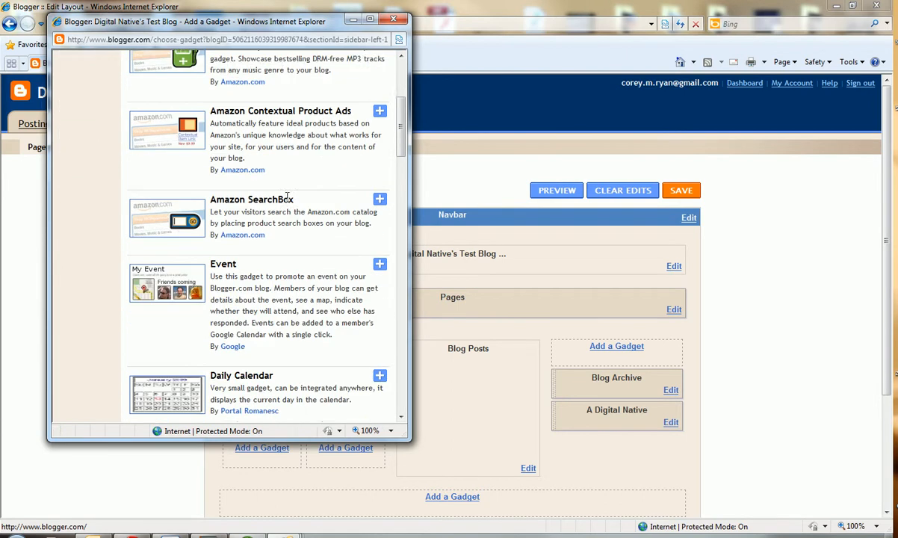
pyautogui.scroll(-3, 288, 202)
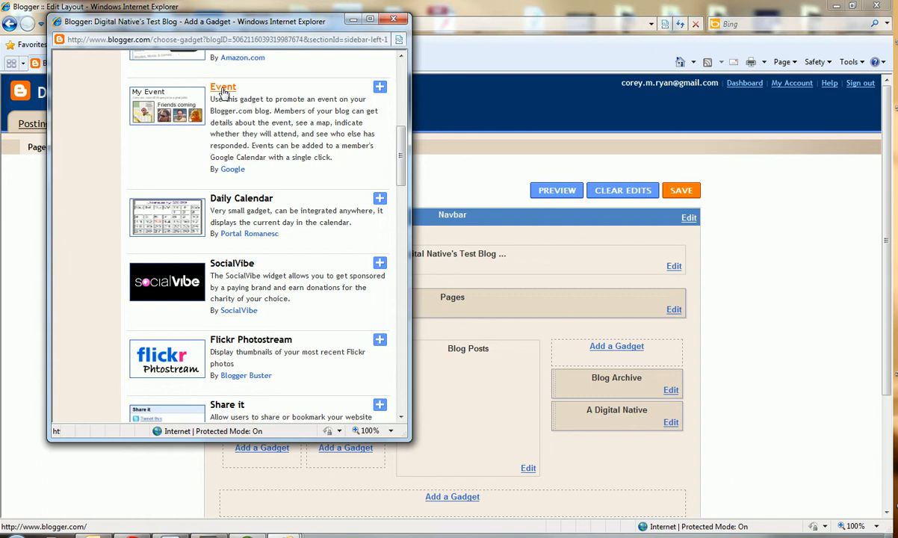
pyautogui.scroll(-5, 254, 111)
pyautogui.scroll(1, 260, 101)
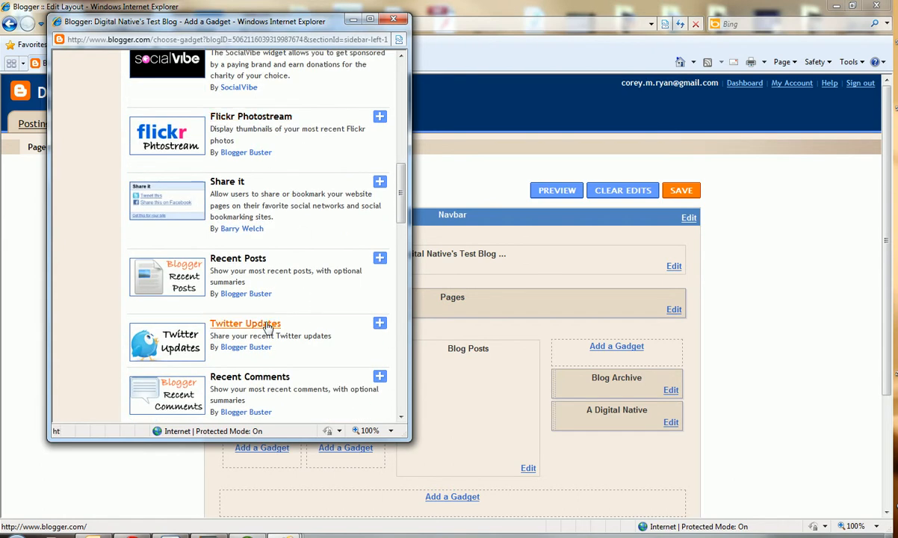
pyautogui.scroll(-3, 258, 299)
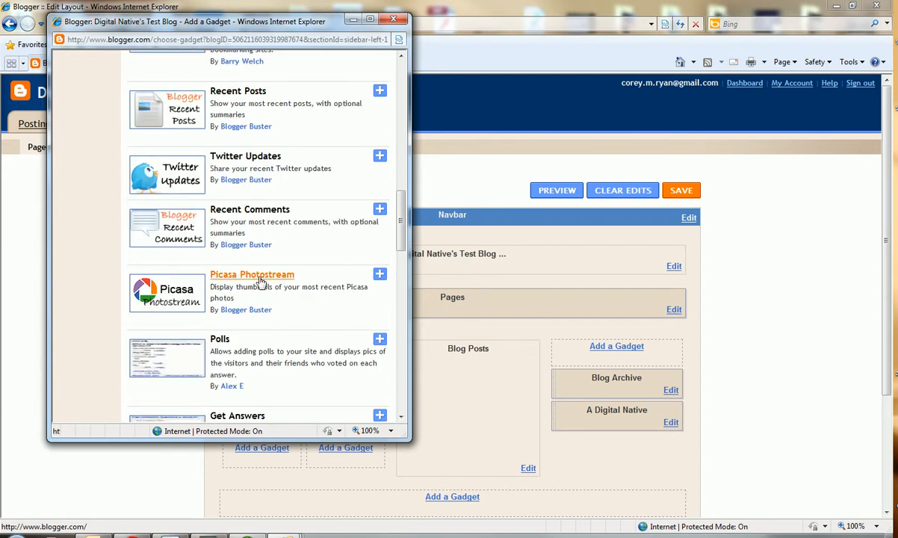
pyautogui.scroll(-3, 258, 284)
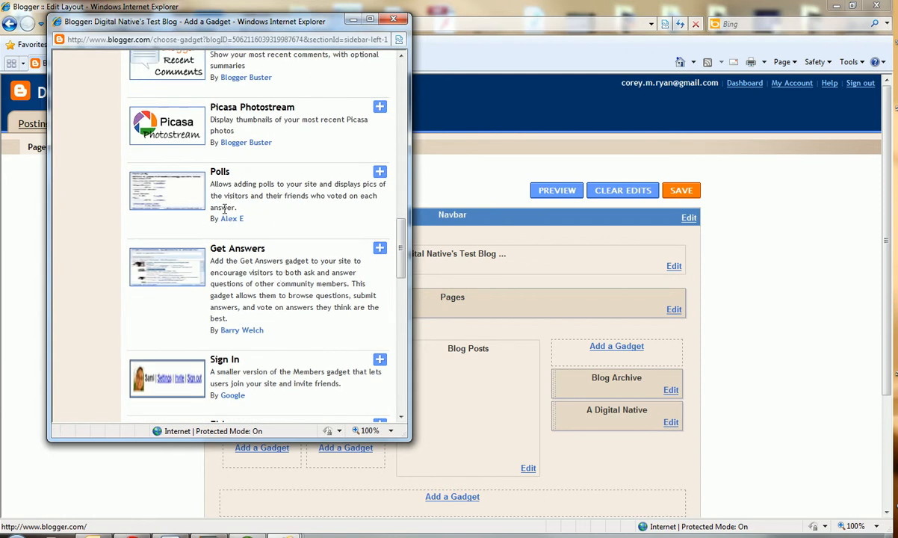
pyautogui.click(380, 174)
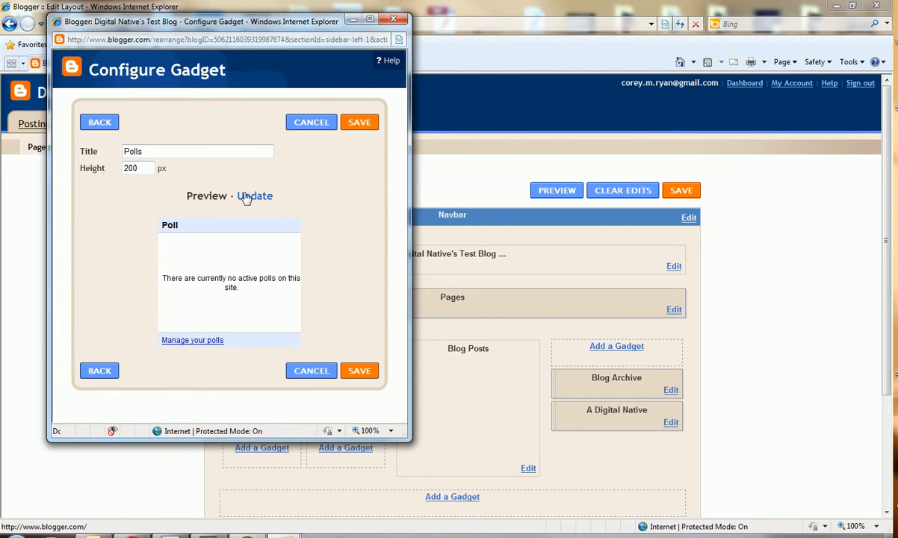
# Step: Create a new poll asking "How do you like blogger?" with the answers "I love it" and "I hate it"
pyautogui.click(211, 343)
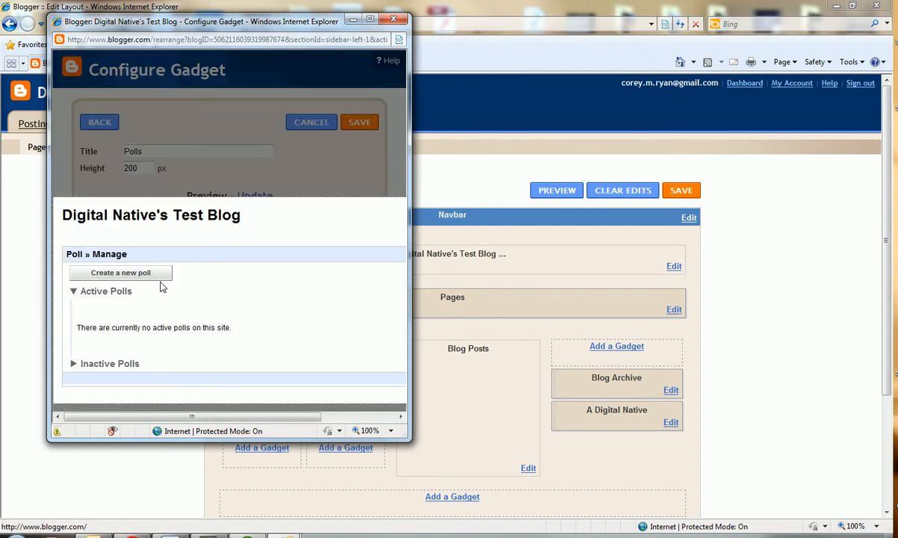
pyautogui.click(153, 276)
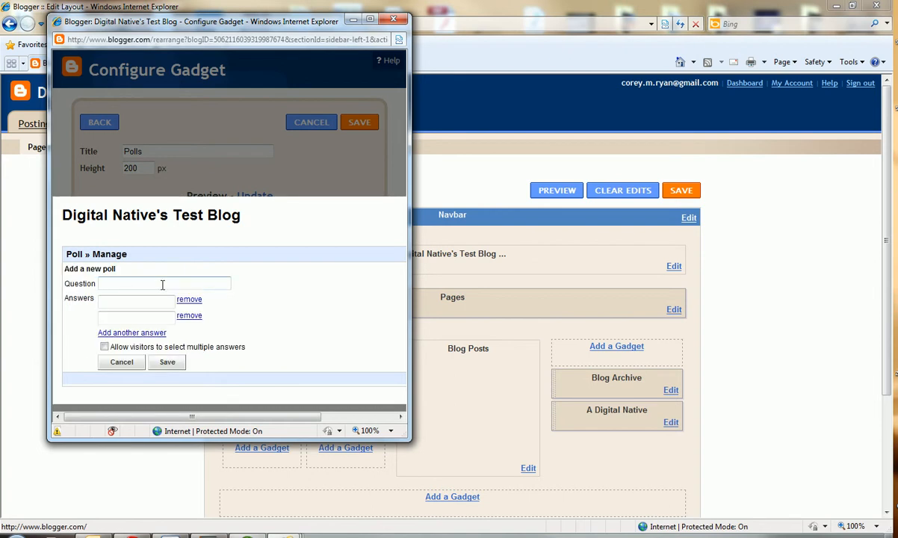
pyautogui.write('How do you like Blogger?')
pyautogui.press('Tab')
pyautogui.write('I love it')
pyautogui.press('Tab')
pyautogui.press('Tab')
pyautogui.write('I hate')
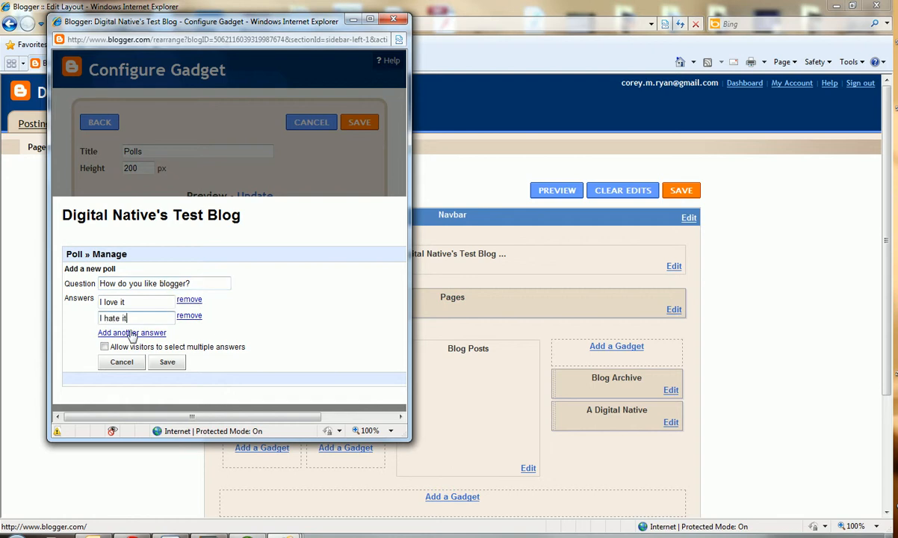
pyautogui.click(168, 363)
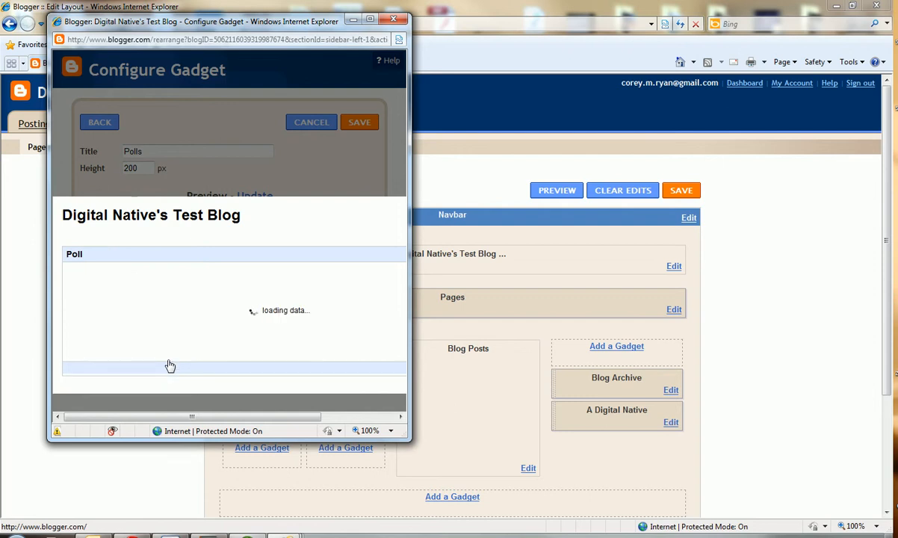
pyautogui.scroll(-1, 80, 377)
pyautogui.scroll(1, 88, 383)
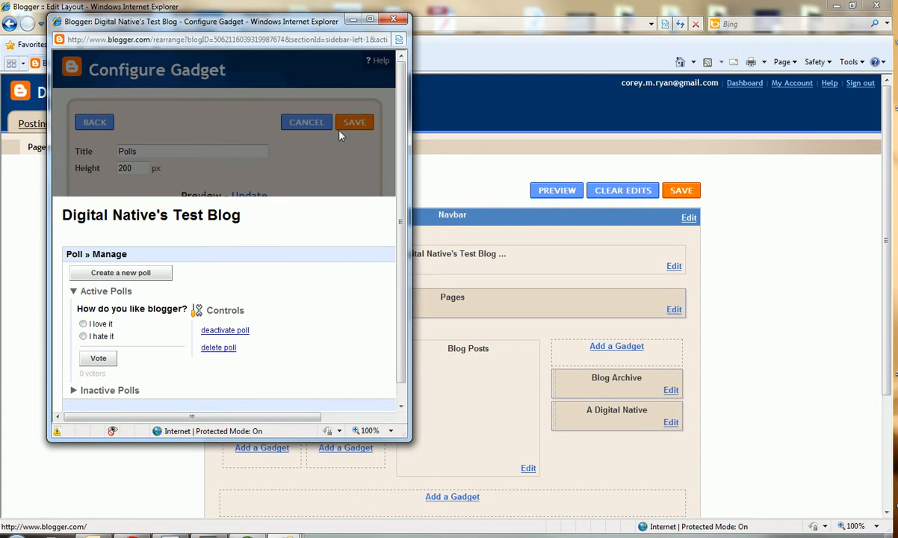
# Step: Vote "I love it" in the new poll, view its results and close the poll manager
pyautogui.click(73, 390)
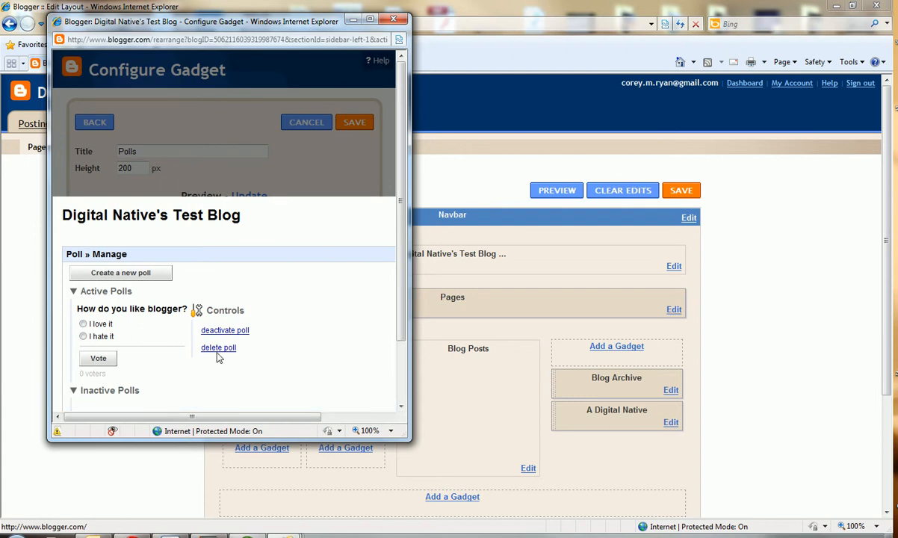
pyautogui.click(102, 360)
pyautogui.click(517, 314)
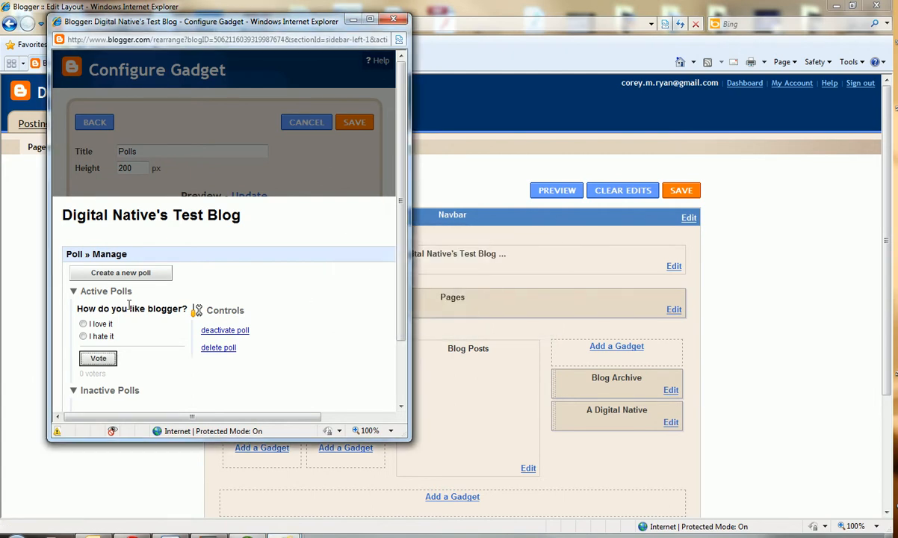
pyautogui.click(83, 324)
pyautogui.click(100, 360)
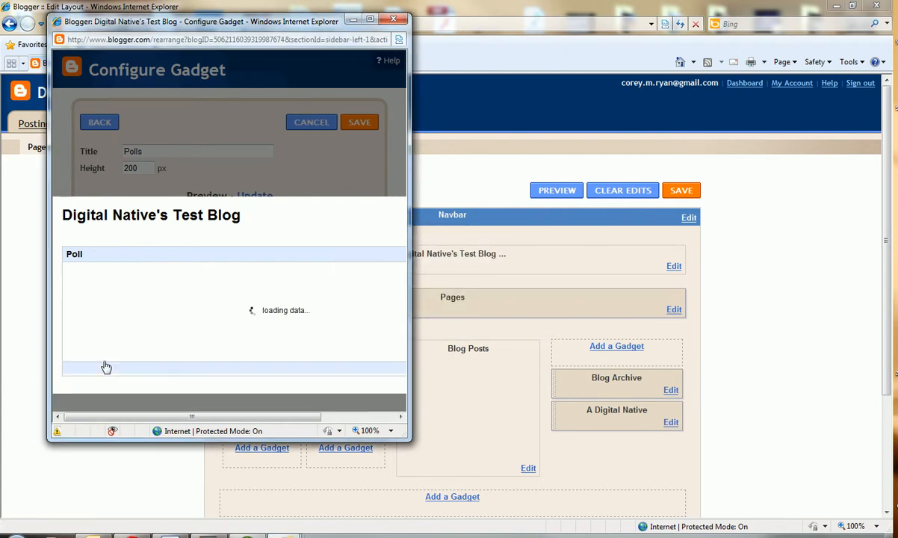
pyautogui.scroll(-2, 167, 401)
pyautogui.scroll(2, 166, 401)
pyautogui.scroll(-2, 167, 401)
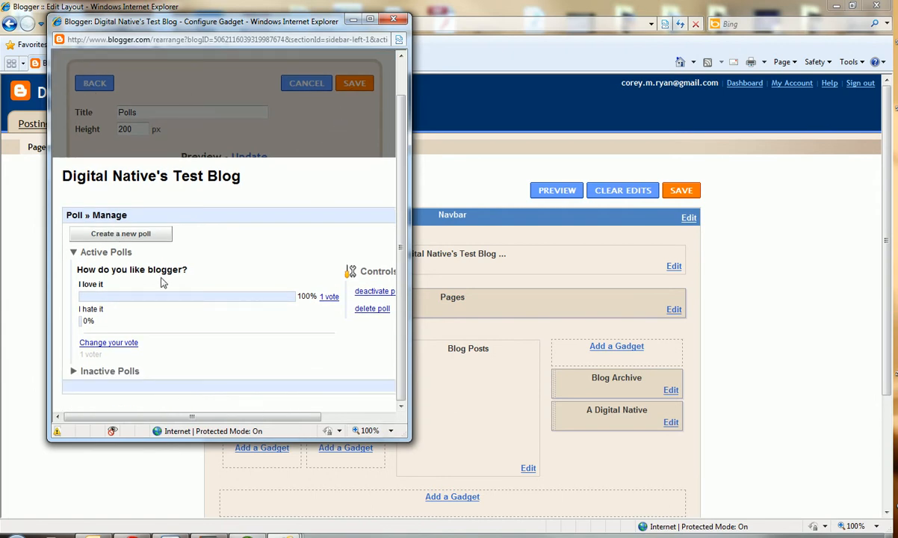
pyautogui.moveTo(153, 416); pyautogui.dragTo(266, 417)
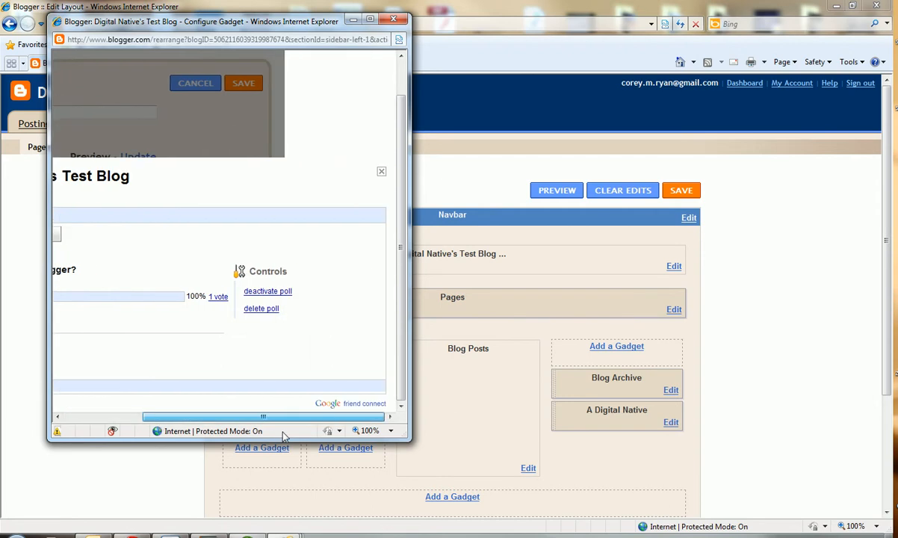
pyautogui.click(381, 172)
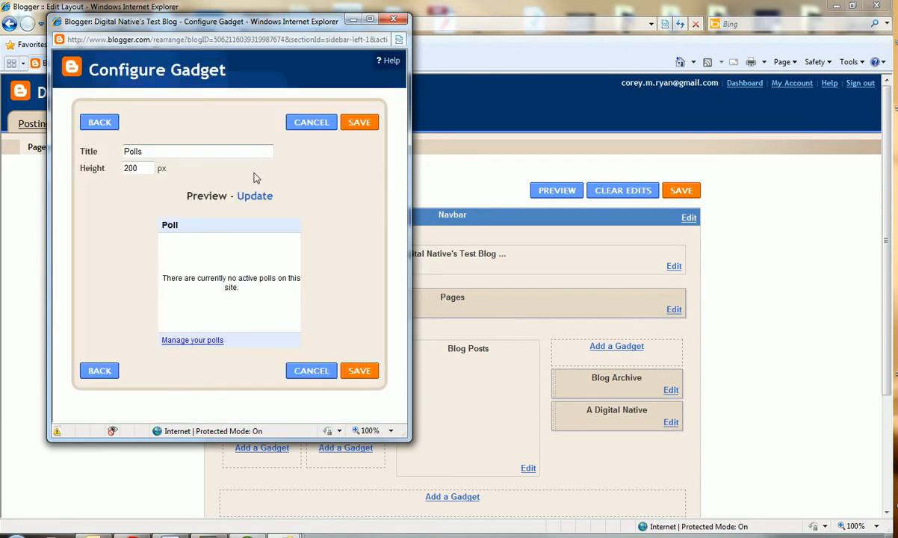
# Step: Recheck the poll in the poll manager, update the Polls gadget preview at full window size and save the gadget
pyautogui.click(185, 150)
pyautogui.click(192, 340)
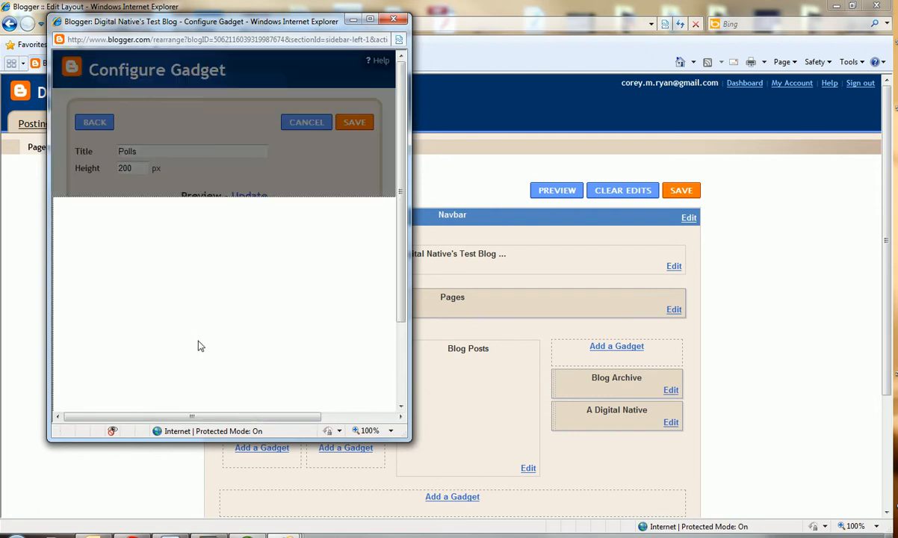
pyautogui.scroll(-1, 133, 292)
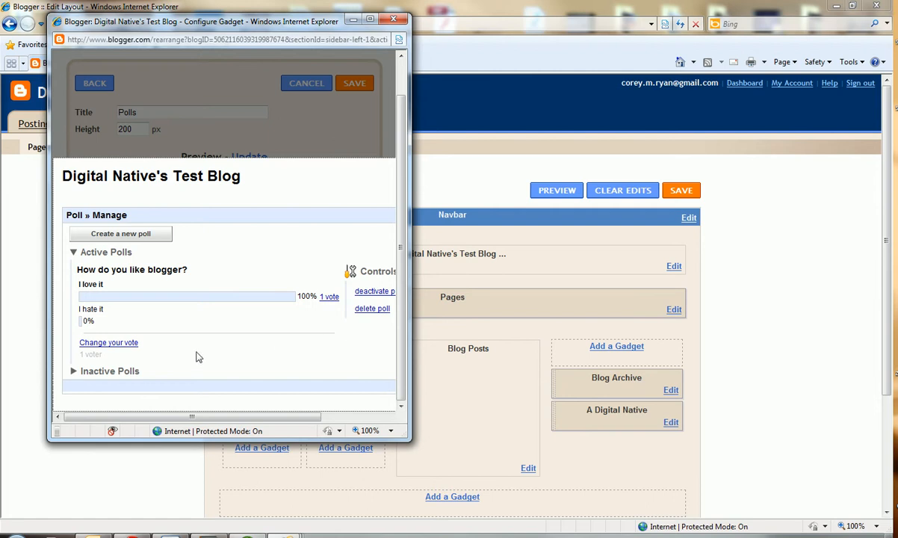
pyautogui.click(368, 21)
pyautogui.click(441, 194)
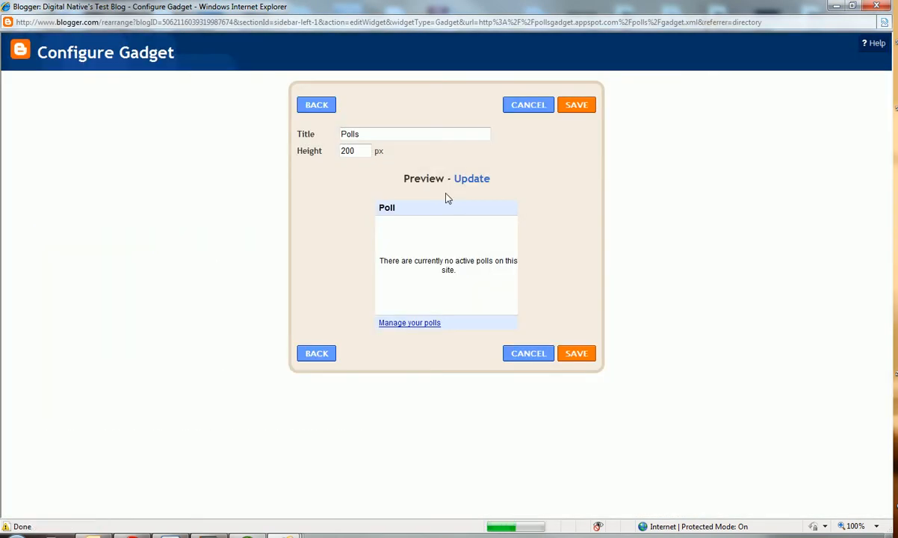
pyautogui.click(473, 183)
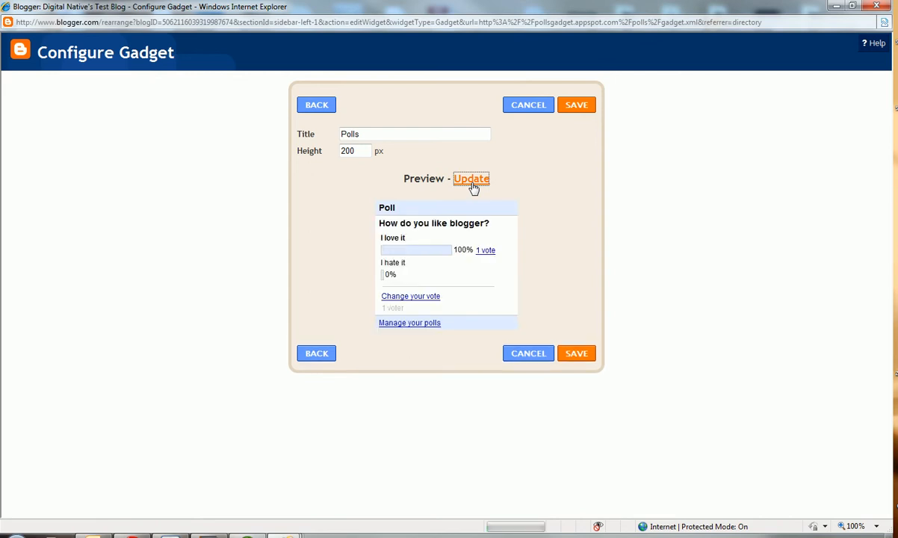
pyautogui.click(575, 107)
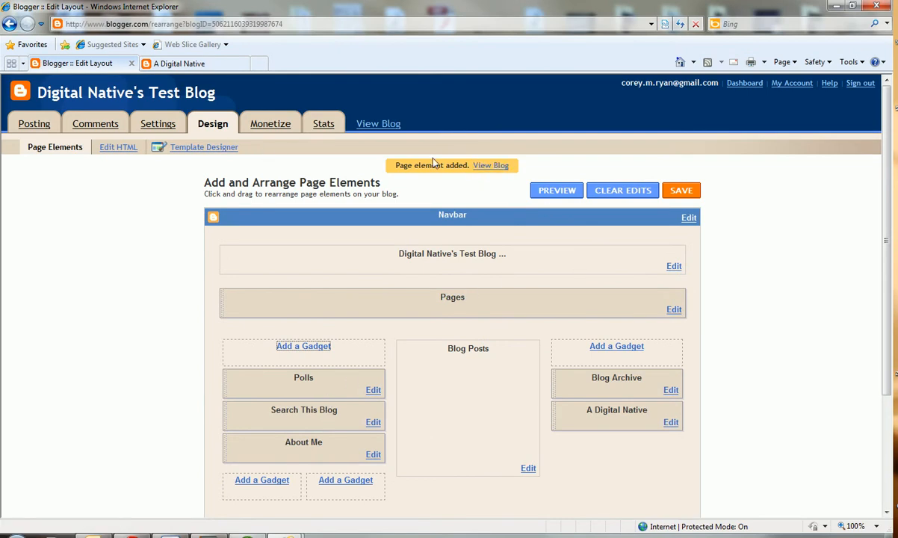
# Step: Preview the blog at full size with the Polls and Search This Blog gadgets, and close the preview
pyautogui.click(548, 193)
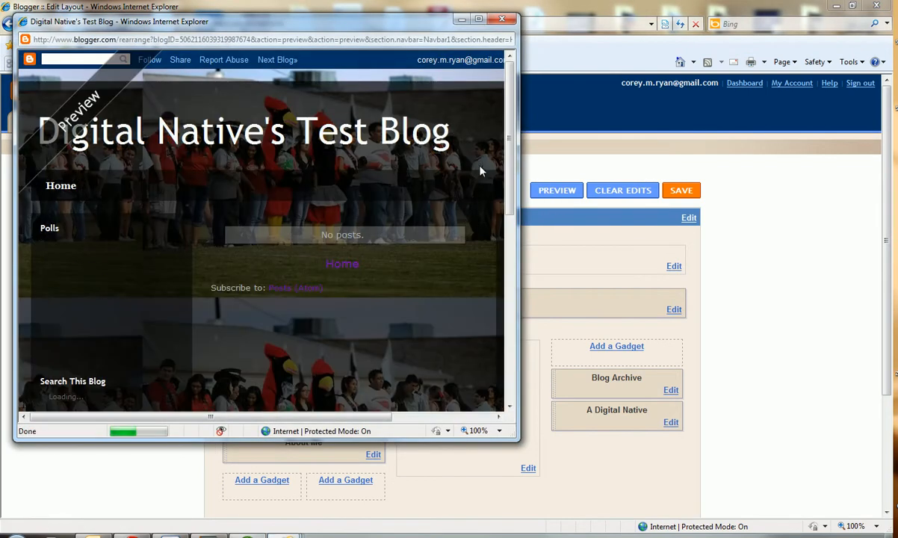
pyautogui.click(478, 19)
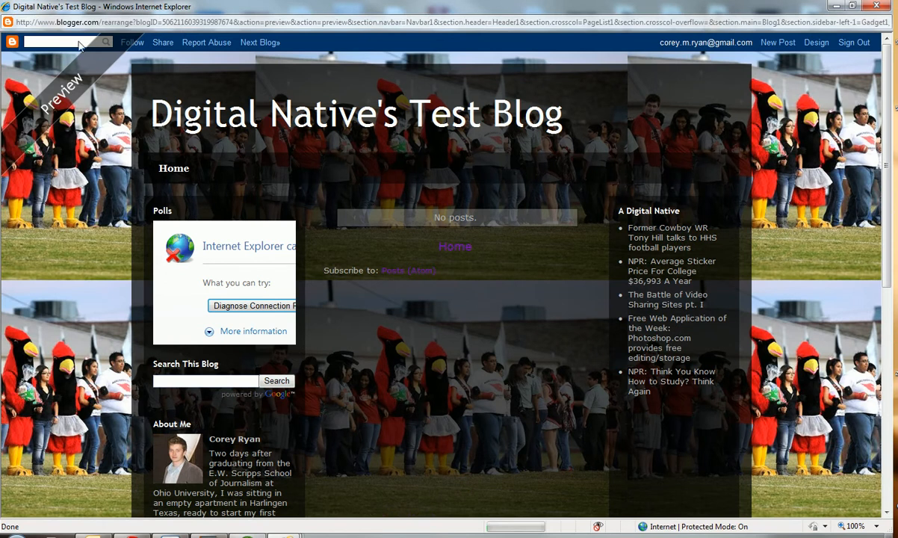
pyautogui.click(876, 7)
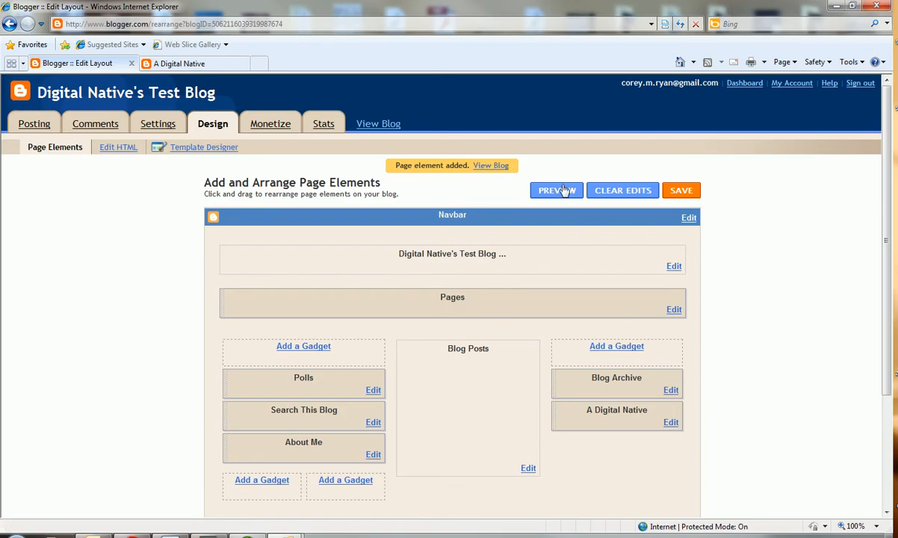
# Step: Save the layout and open the live test blog at full size to check the poll
pyautogui.click(665, 189)
pyautogui.click(504, 171)
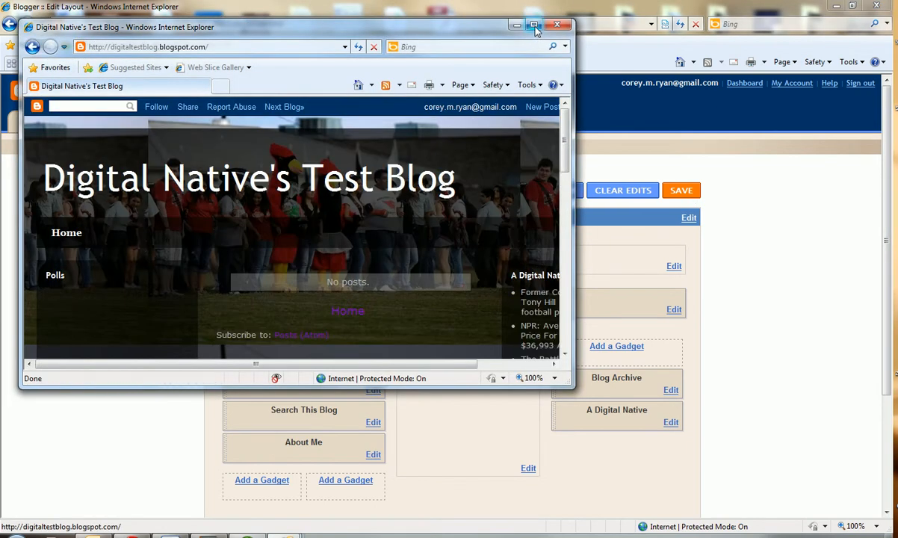
pyautogui.click(535, 27)
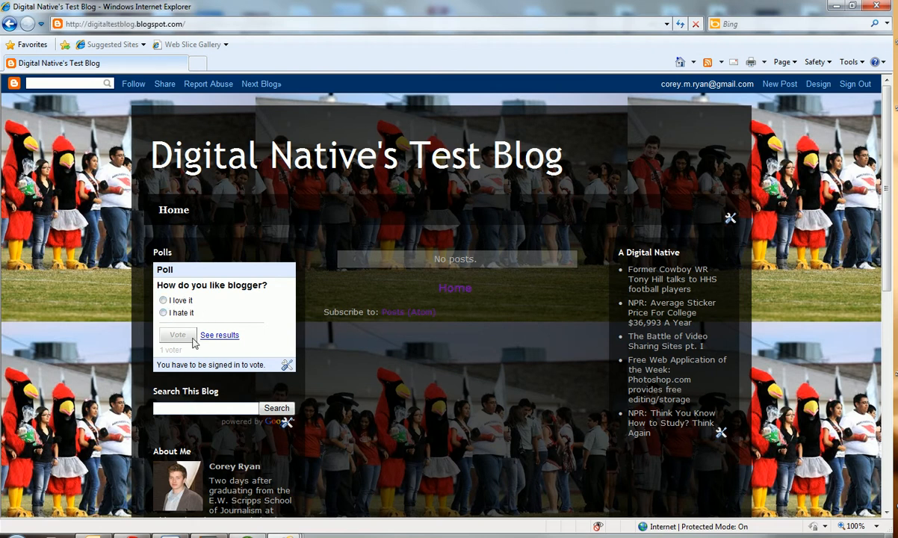
# Step: Check the live blog's poll by choosing "I love it" and viewing its results, and return to the Edit Layout window
pyautogui.scroll(-6, 270, 387)
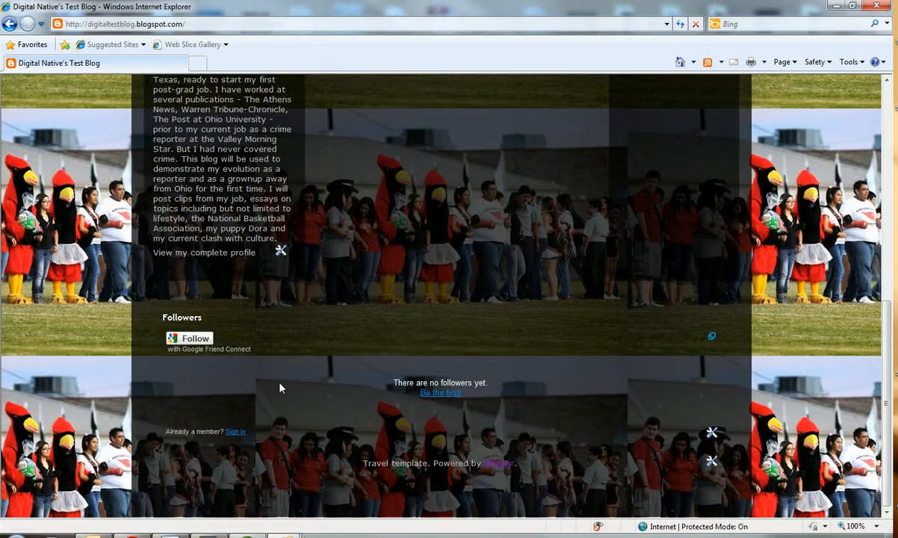
pyautogui.scroll(6, 281, 388)
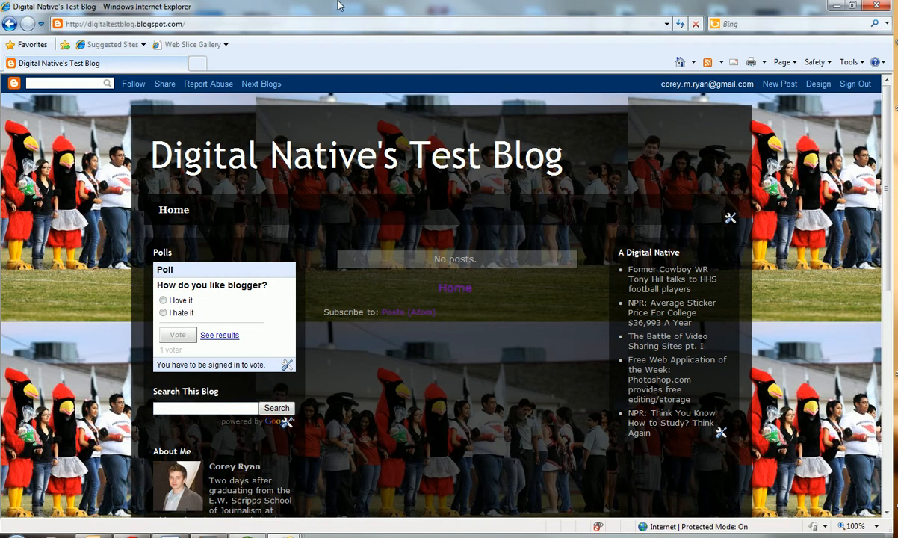
pyautogui.click(163, 300)
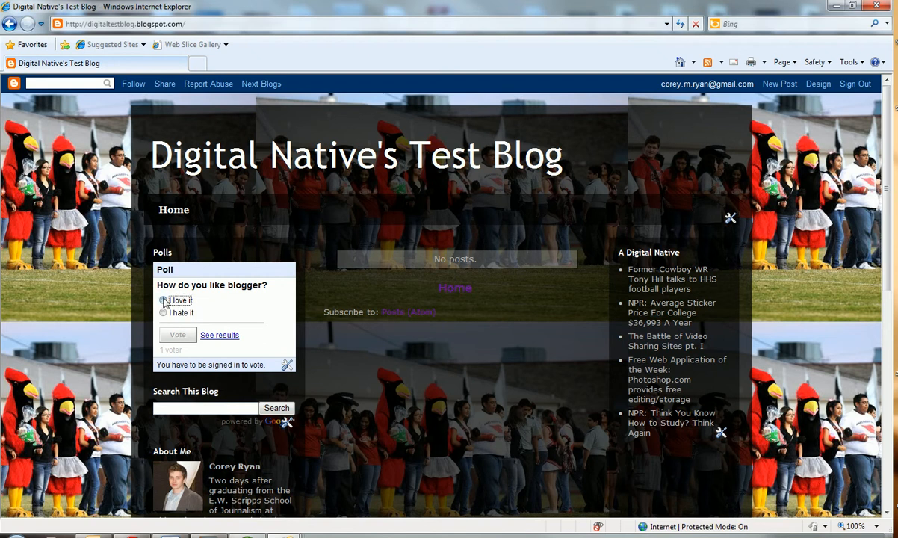
pyautogui.click(214, 335)
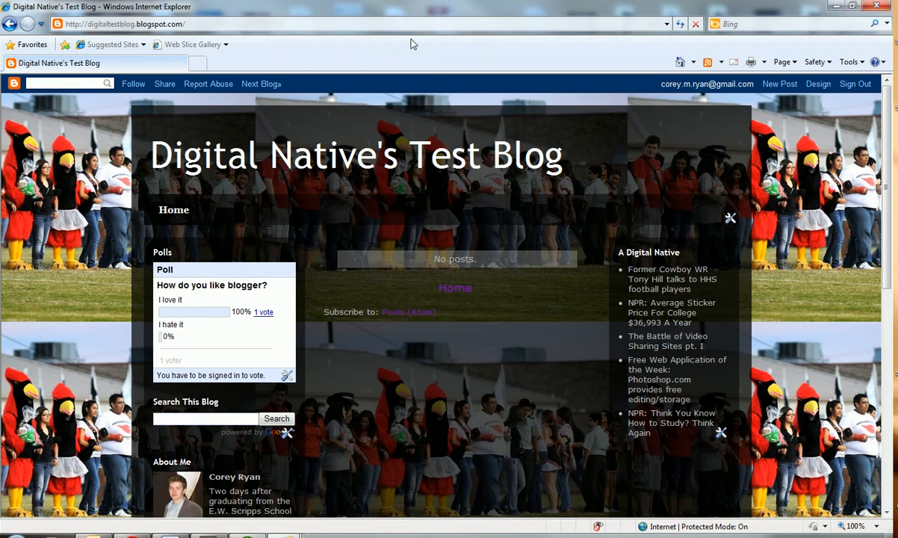
pyautogui.click(10, 23)
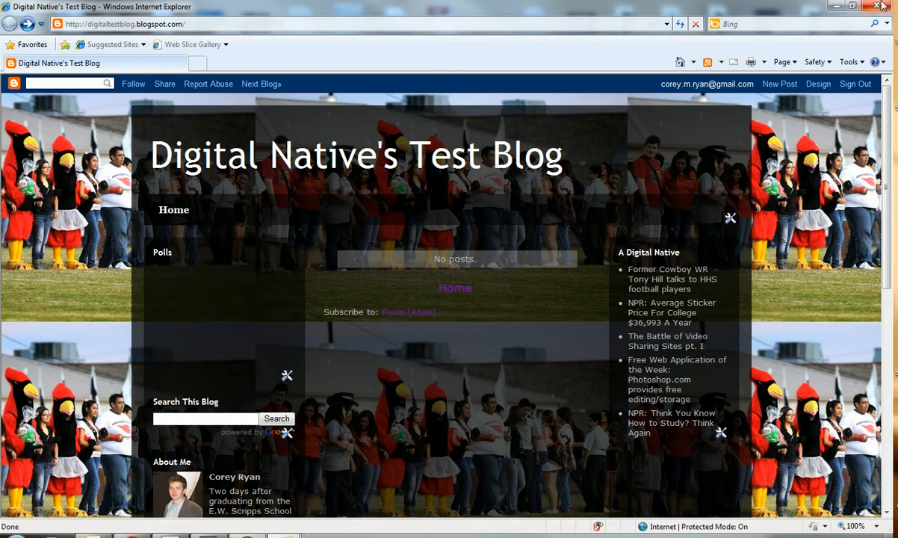
pyautogui.click(836, 6)
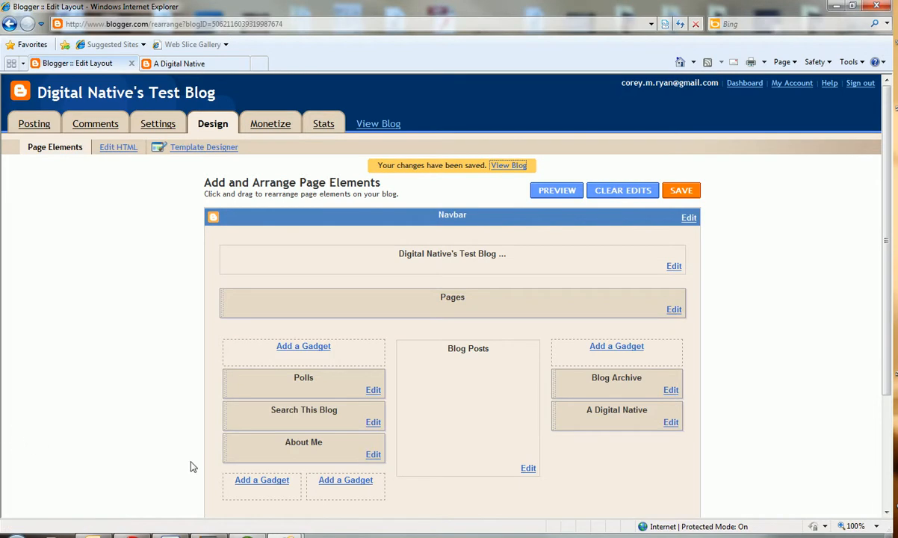